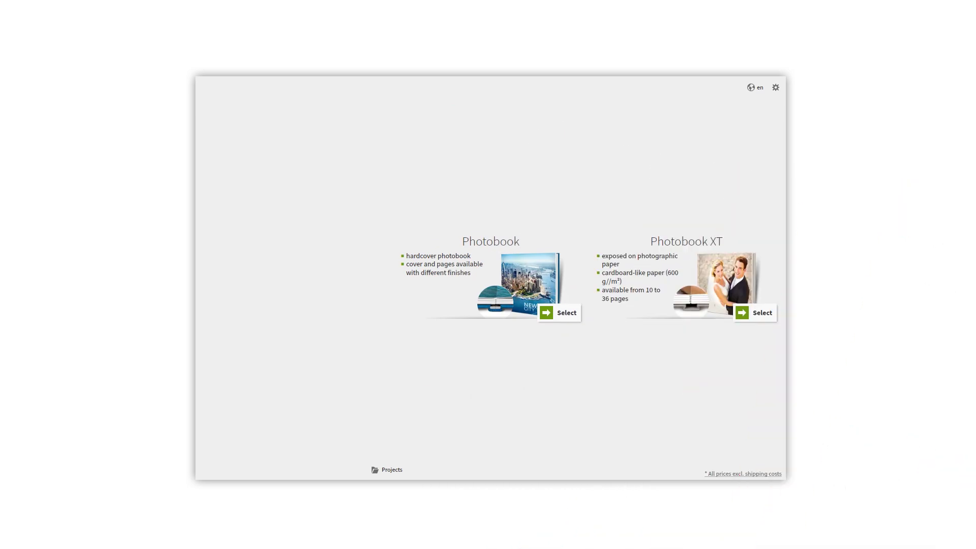
- Create a 52-page 7.5 x 7.5 hardcover photobook from the Empty 'Design now' template
{"action": "left_click", "coordinate": [560, 315]}
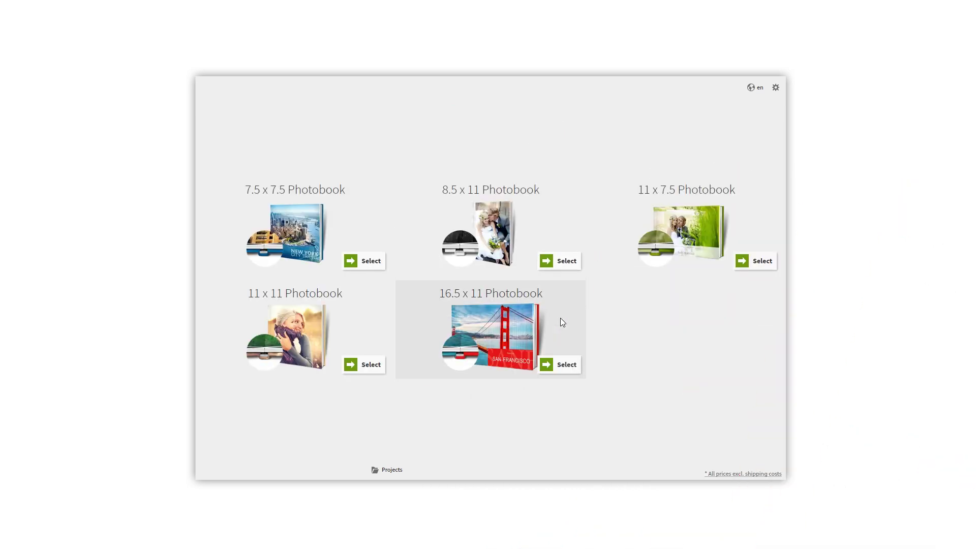
{"action": "left_click", "coordinate": [361, 260]}
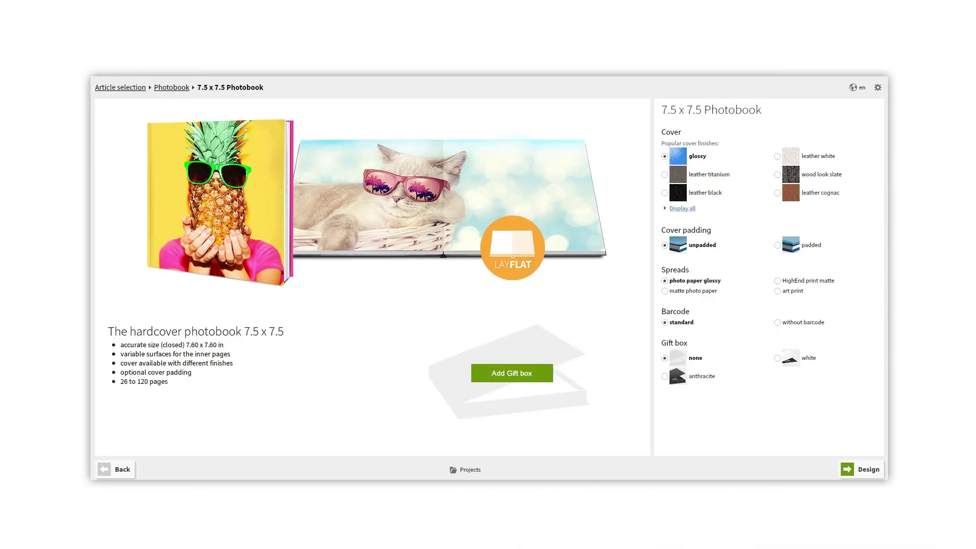
{"action": "left_click", "coordinate": [866, 469]}
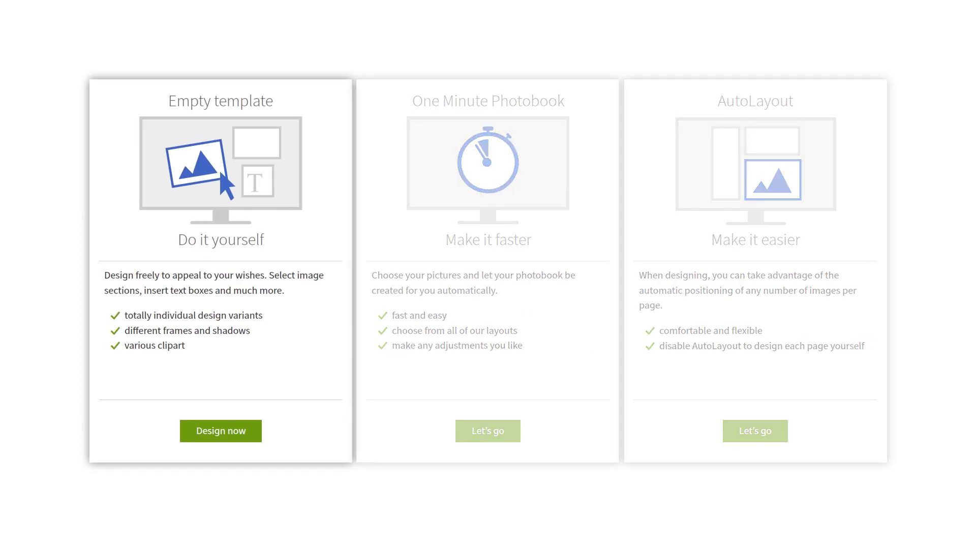
{"action": "left_click", "coordinate": [227, 430]}
{"action": "left_click", "coordinate": [525, 379]}
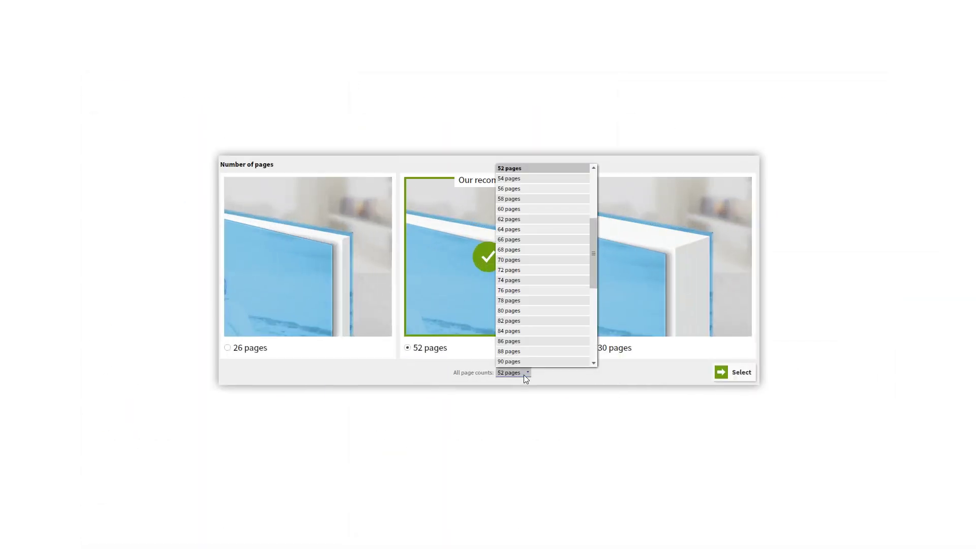
{"action": "left_click", "coordinate": [523, 374]}
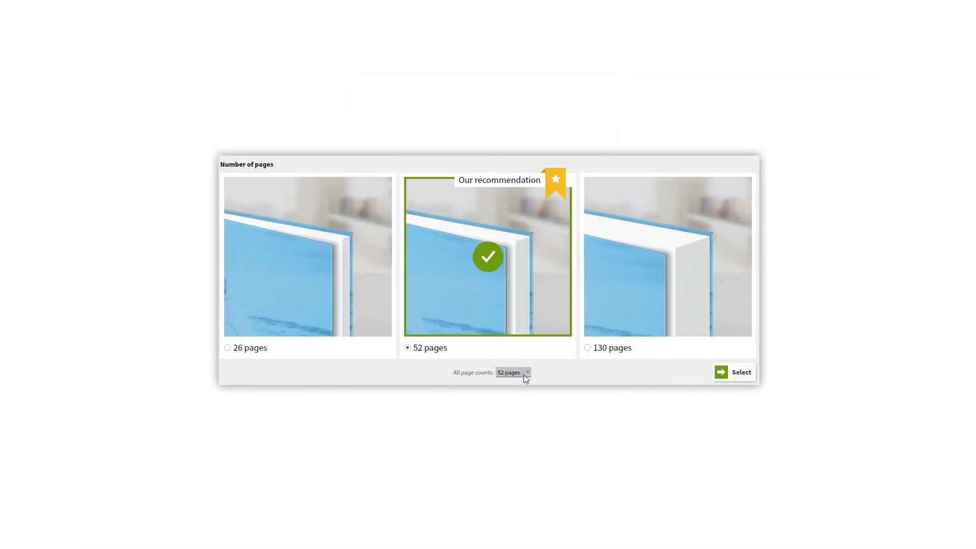
{"action": "left_click", "coordinate": [736, 376]}
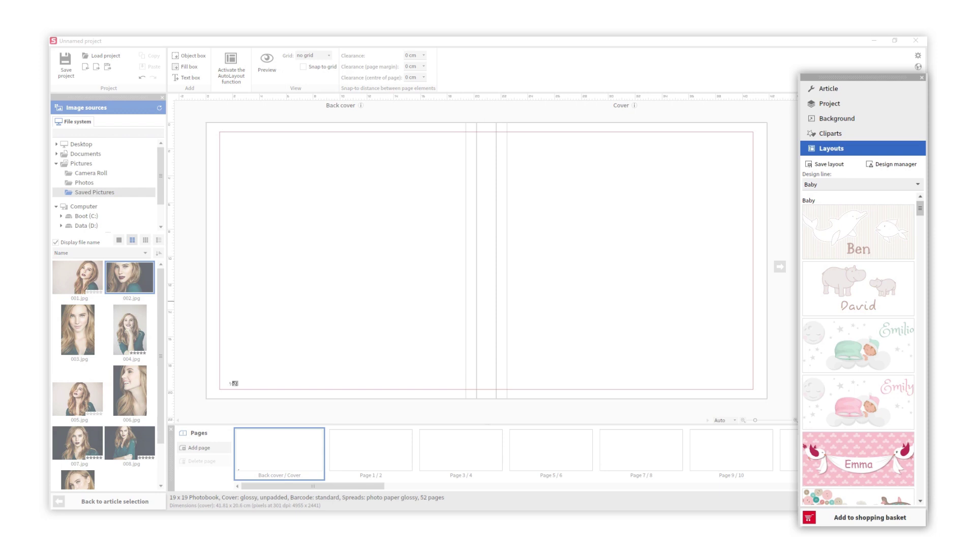
- Browse the Article, Project, Background, Cliparts and Layouts panels
{"action": "left_click", "coordinate": [814, 89]}
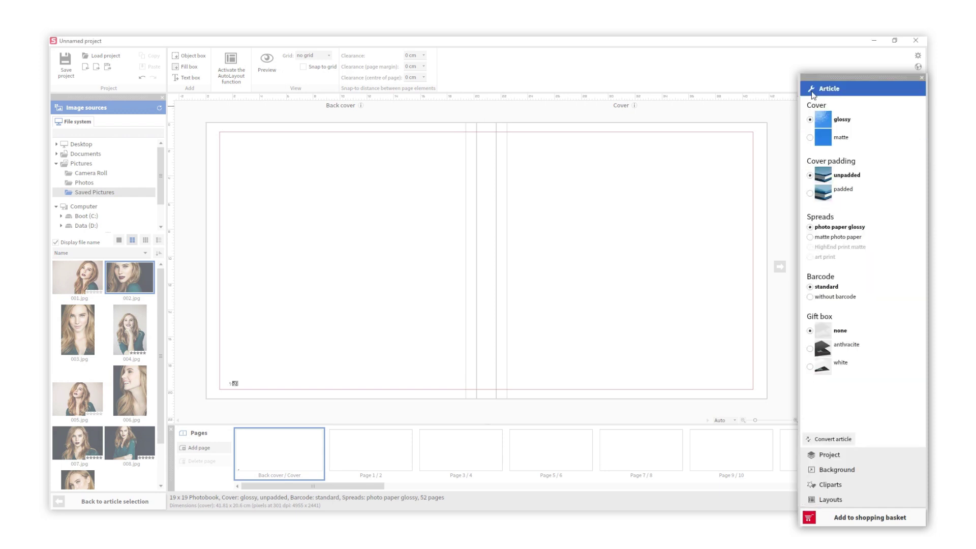
{"action": "left_click", "coordinate": [905, 457]}
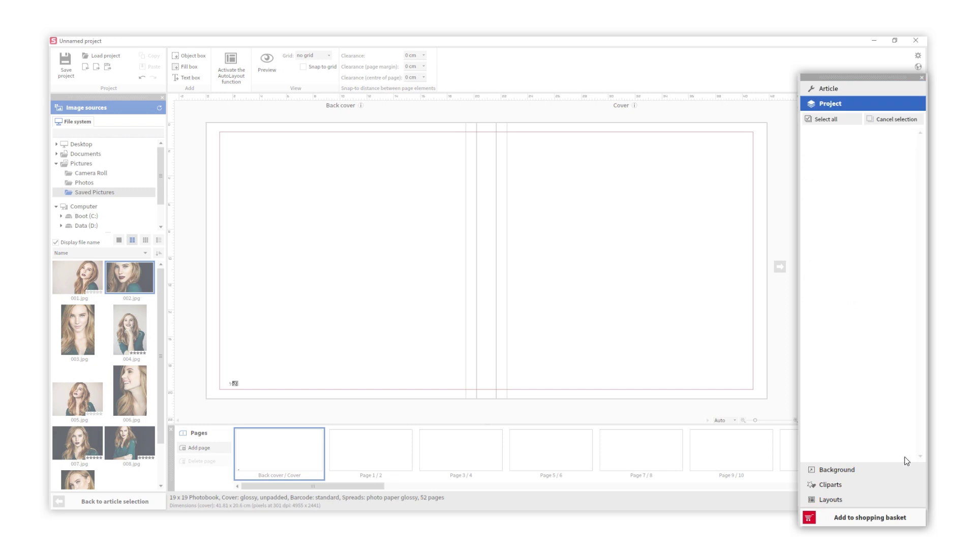
{"action": "left_click", "coordinate": [834, 469]}
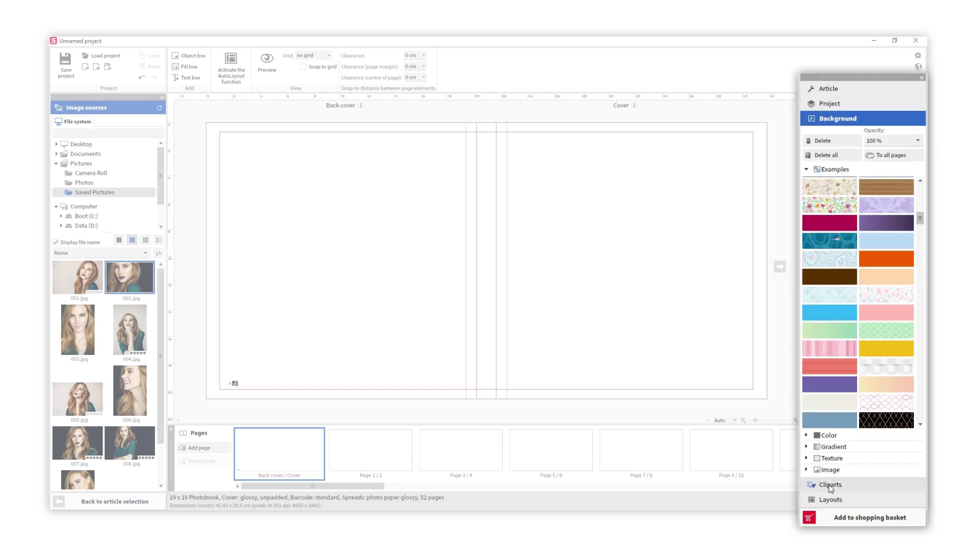
{"action": "left_click", "coordinate": [830, 487]}
{"action": "left_click", "coordinate": [830, 501]}
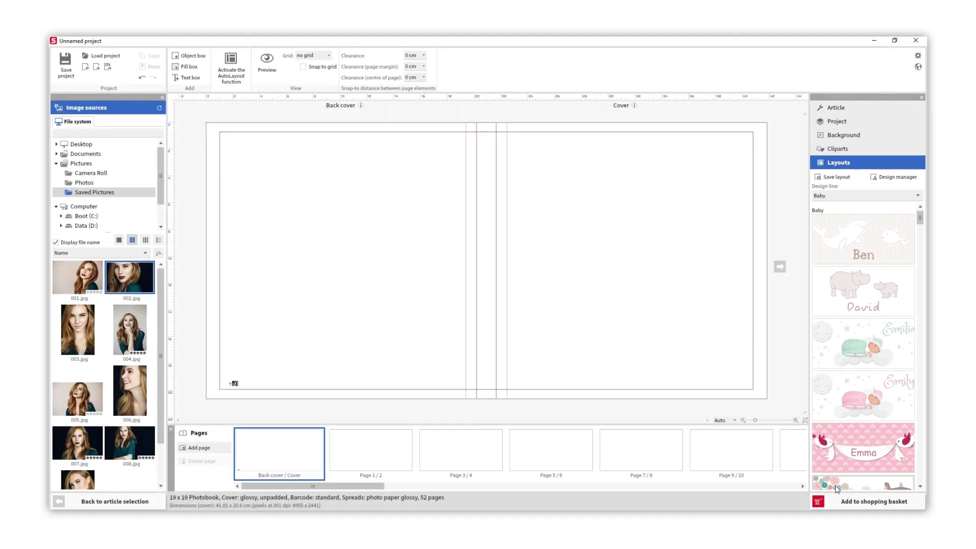
- Browse the Page 1/2 and 3/4 spreads, then return to the Back cover / Cover spread
{"action": "left_click_drag", "start_coordinate": [288, 483], "coordinate": [305, 469]}
{"action": "left_click", "coordinate": [344, 446]}
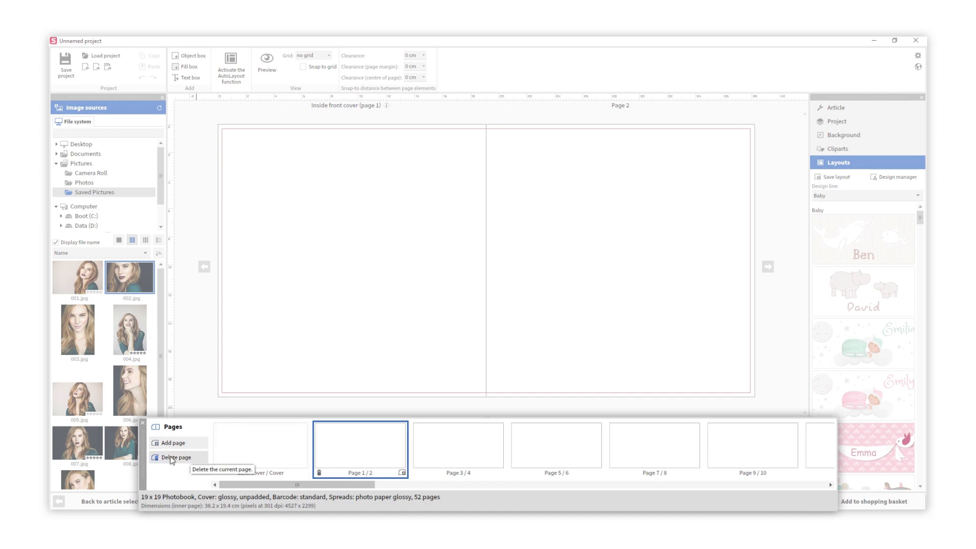
{"action": "left_click", "coordinate": [497, 447]}
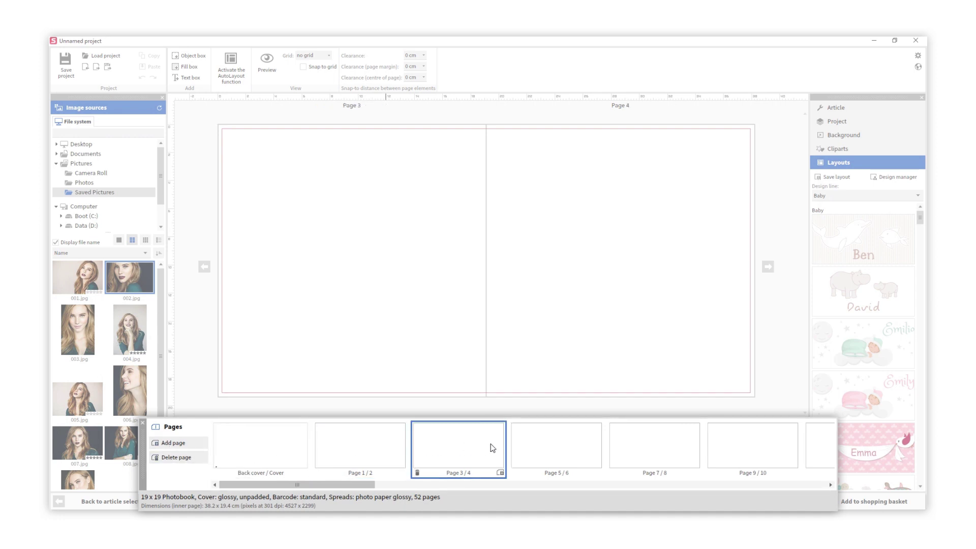
{"action": "left_click", "coordinate": [273, 454]}
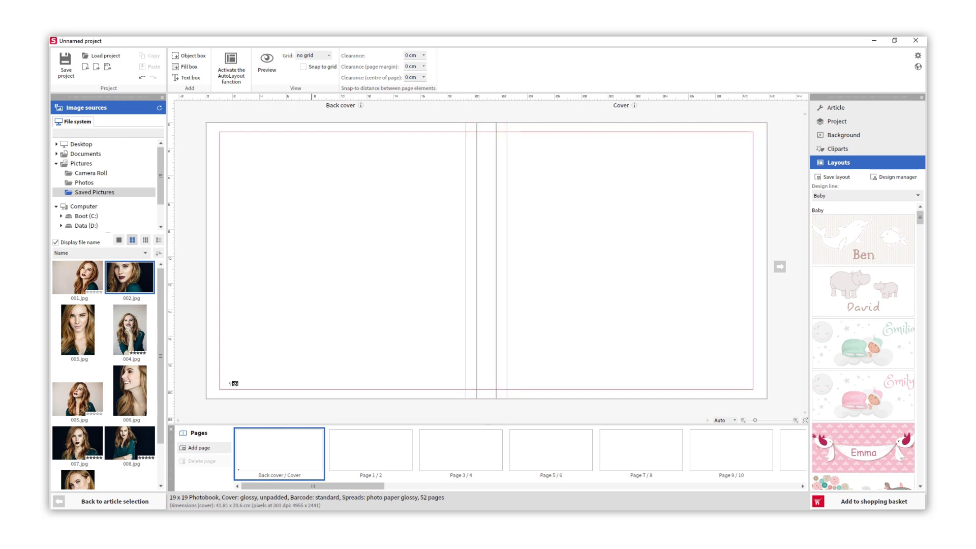
- Try placing 001.jpg on the back cover, minimize Explorer, and undo each placement
{"action": "left_click_drag", "start_coordinate": [640, 214], "coordinate": [401, 231]}
{"action": "left_click", "coordinate": [755, 148]}
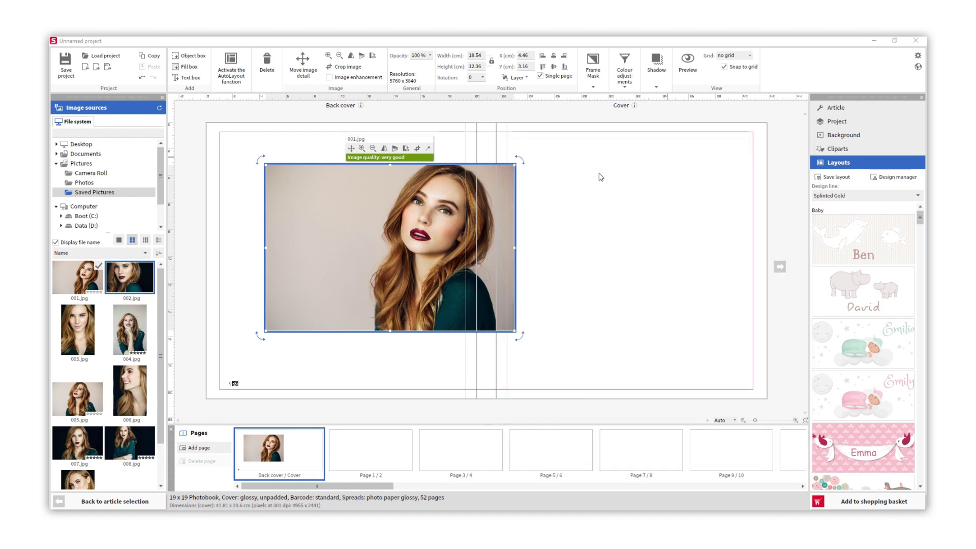
{"action": "key", "text": "ctrl+z"}
{"action": "left_click_drag", "start_coordinate": [63, 278], "coordinate": [365, 256]}
{"action": "key", "text": "ctrl+z"}
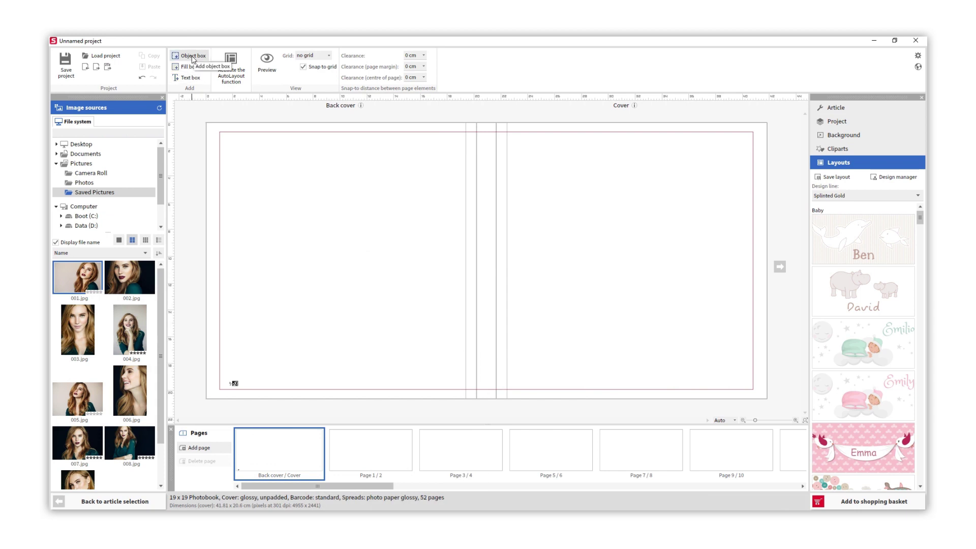
- Add an empty image box to the back cover, reposition it, then delete it
{"action": "left_click", "coordinate": [193, 59]}
{"action": "left_click_drag", "start_coordinate": [443, 271], "coordinate": [291, 280]}
{"action": "left_click_drag", "start_coordinate": [79, 277], "coordinate": [298, 263]}
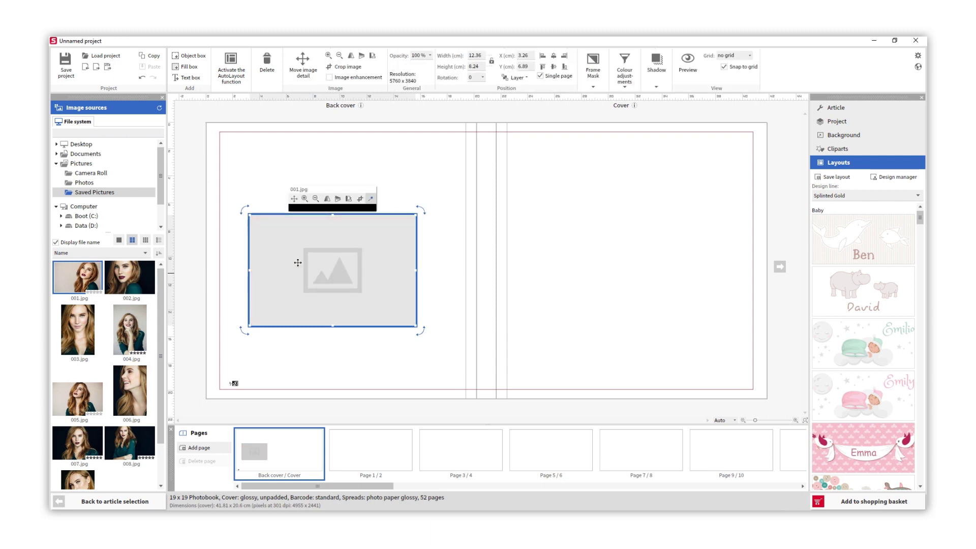
{"action": "key", "text": "Delete"}
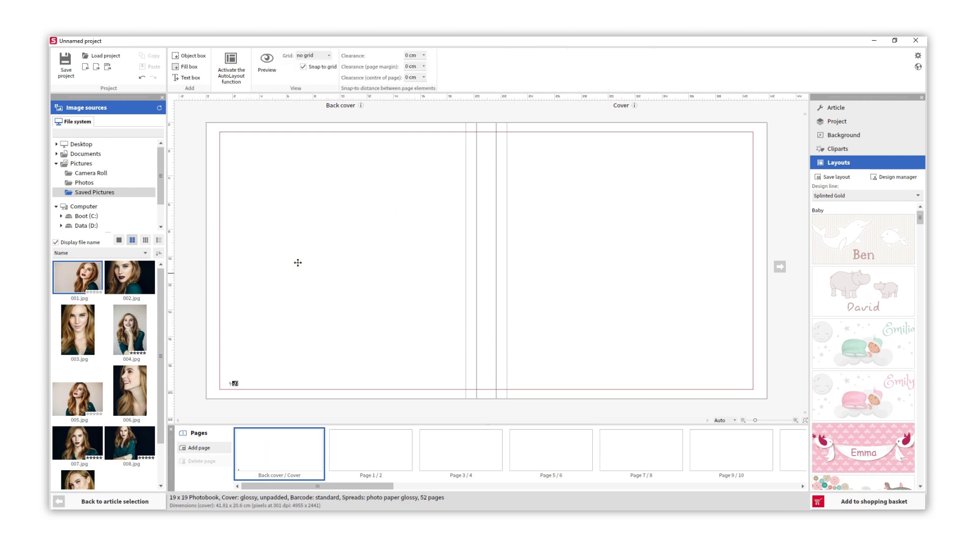
- Add a dark grey fill box as a short band at the cover's lower right
{"action": "left_click", "coordinate": [189, 66]}
{"action": "left_click", "coordinate": [306, 78]}
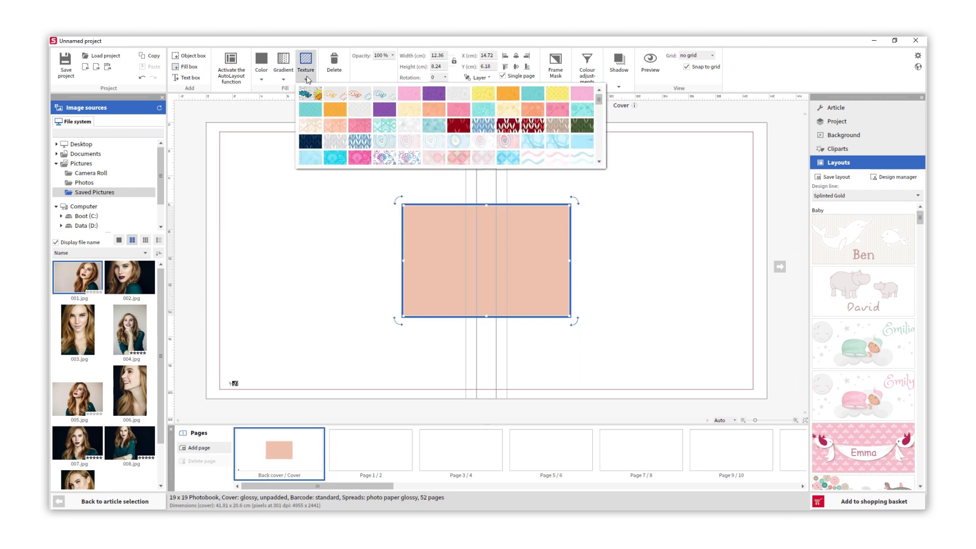
{"action": "left_click", "coordinate": [285, 79]}
{"action": "left_click", "coordinate": [262, 79]}
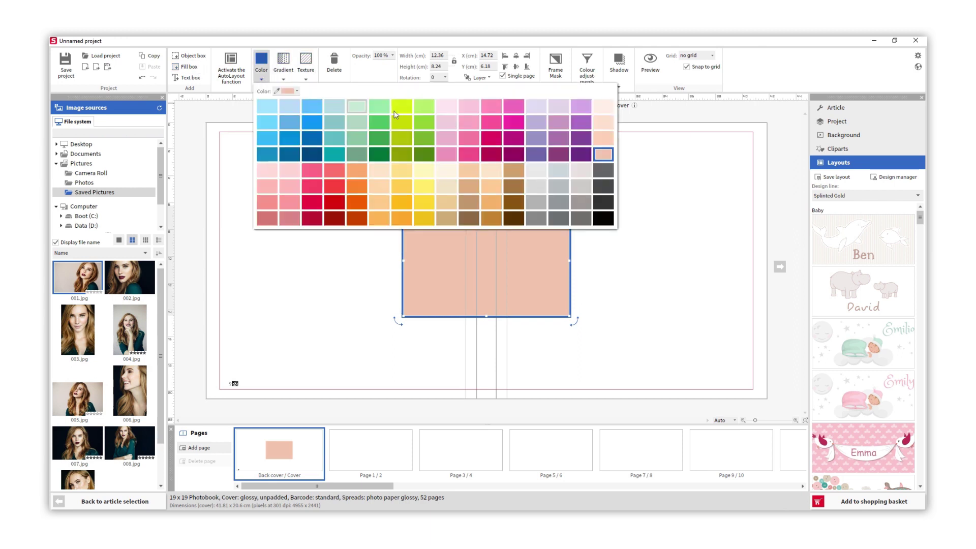
{"action": "left_click", "coordinate": [603, 170]}
{"action": "left_click_drag", "start_coordinate": [513, 248], "coordinate": [704, 305]}
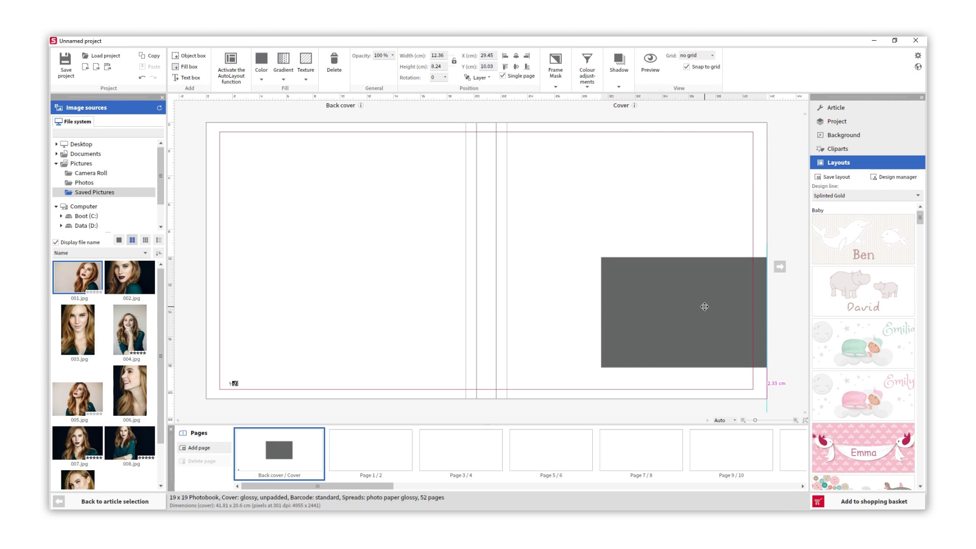
{"action": "left_click_drag", "start_coordinate": [684, 257], "coordinate": [693, 316]}
{"action": "left_click", "coordinate": [676, 278]}
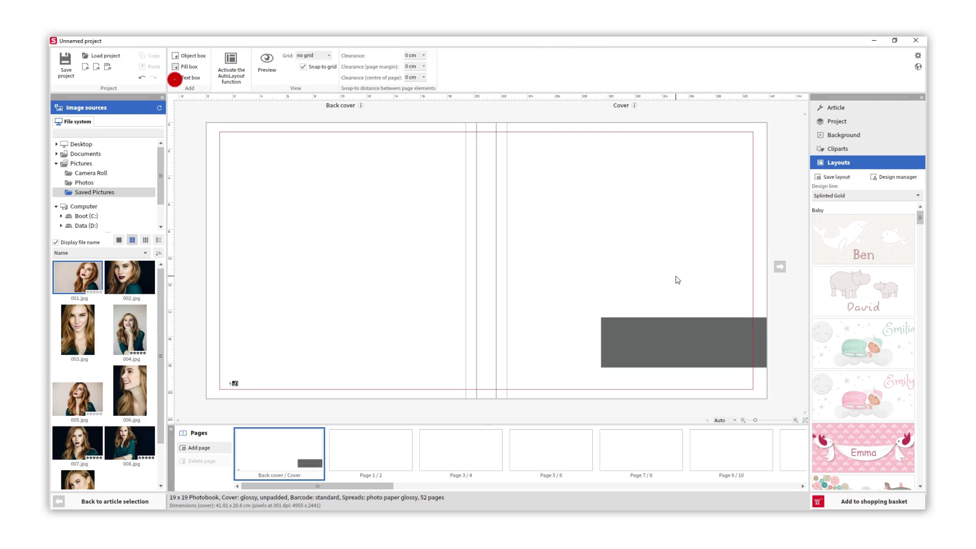
- Add white text 'Portfolio' on top of the grey band
{"action": "left_click", "coordinate": [185, 79]}
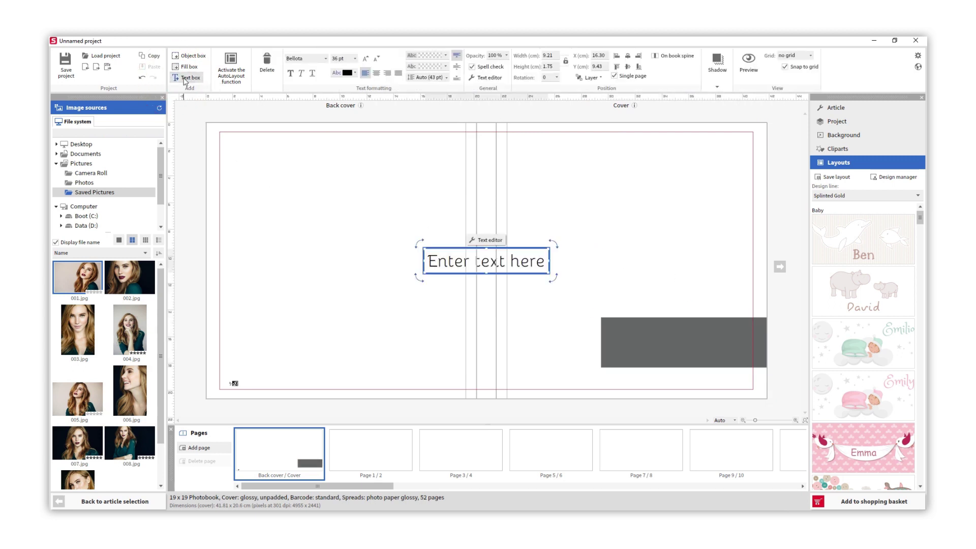
{"action": "left_click", "coordinate": [463, 260]}
{"action": "type", "text": "Portfolio"}
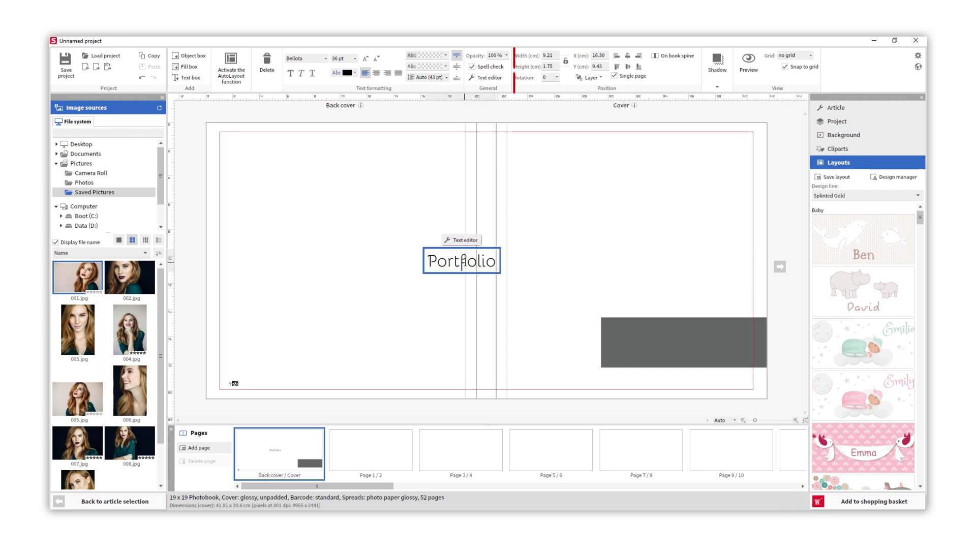
{"action": "left_click_drag", "start_coordinate": [454, 262], "coordinate": [675, 342]}
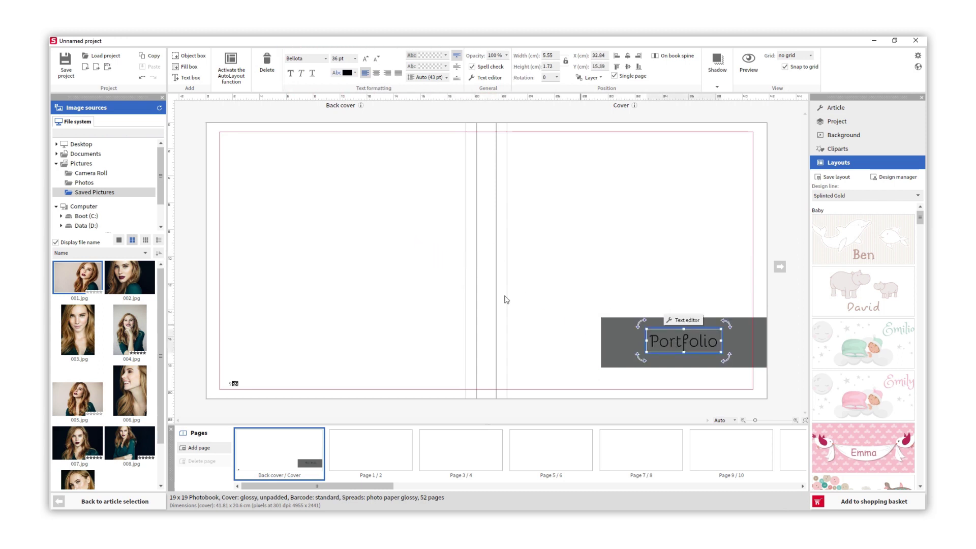
{"action": "left_click", "coordinate": [354, 73]}
{"action": "left_click", "coordinate": [335, 108]}
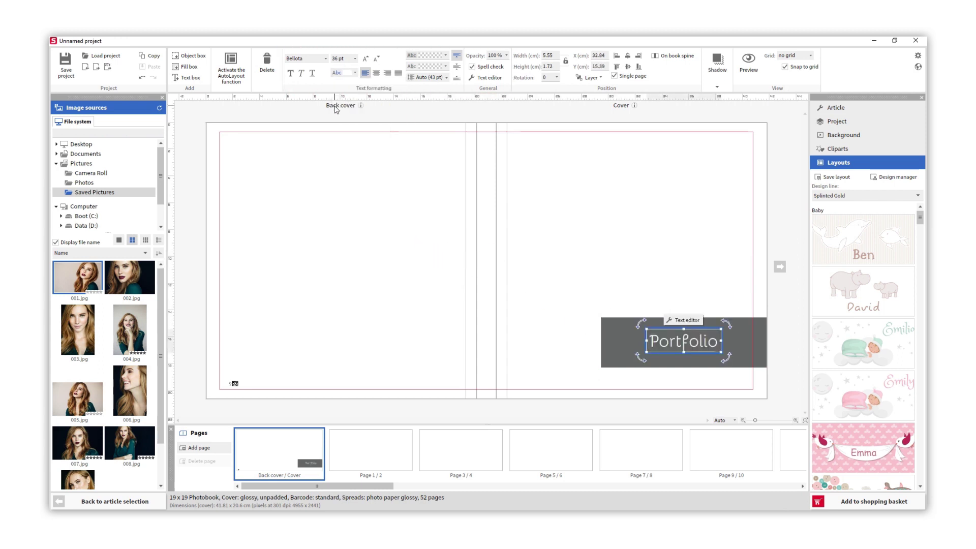
- Try solid, gradient and texture backgrounds, applying a light patterned texture to the cover spread
{"action": "left_click", "coordinate": [617, 273]}
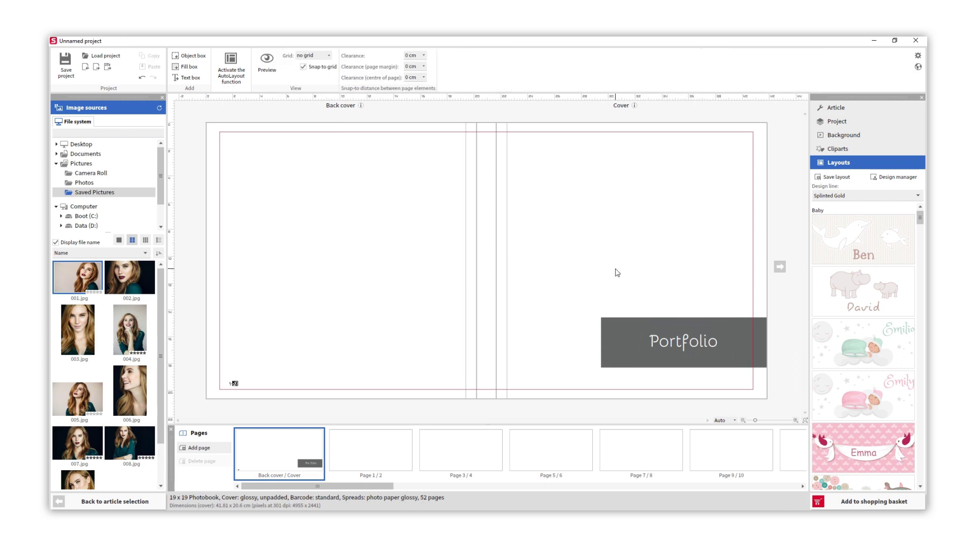
{"action": "left_click", "coordinate": [821, 134]}
{"action": "left_click", "coordinate": [834, 192]}
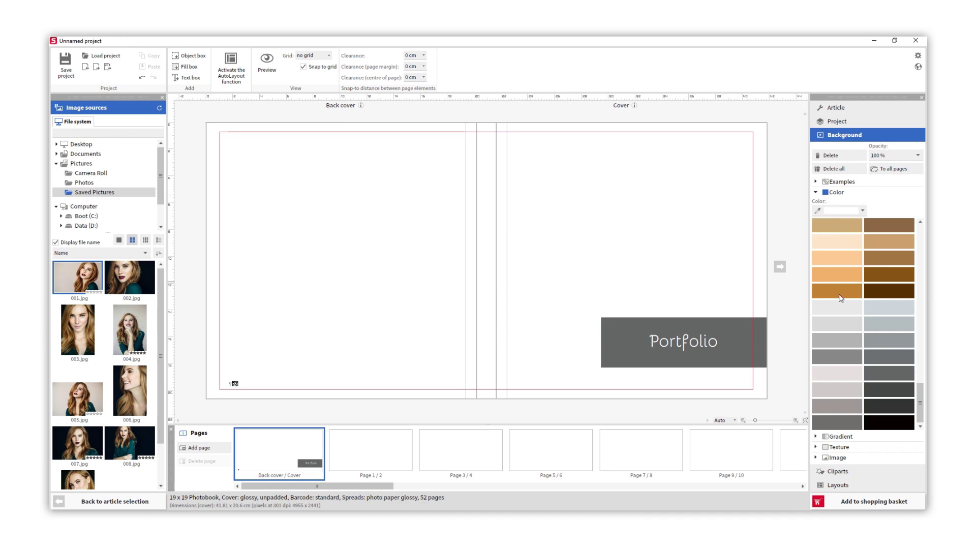
{"action": "left_click", "coordinate": [841, 436]}
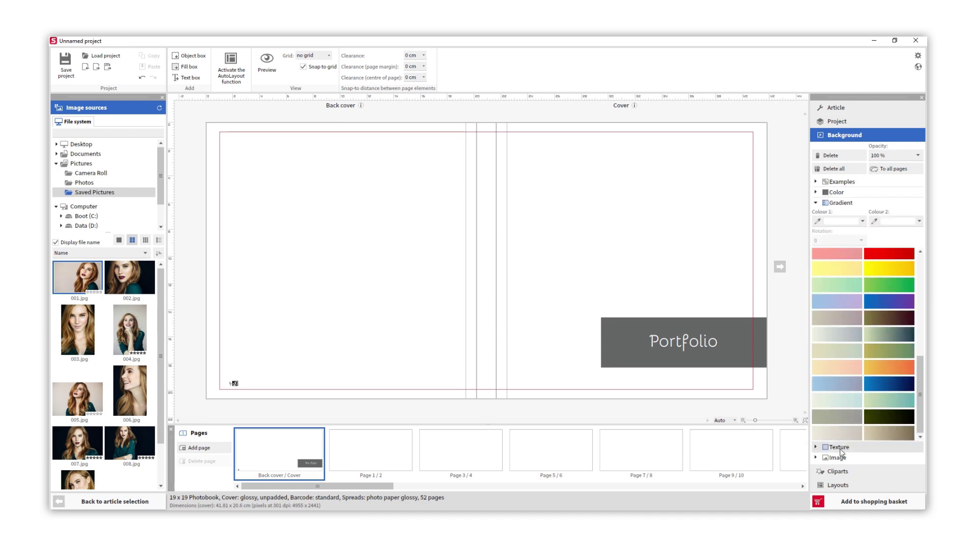
{"action": "left_click", "coordinate": [839, 448]}
{"action": "left_click", "coordinate": [831, 318]}
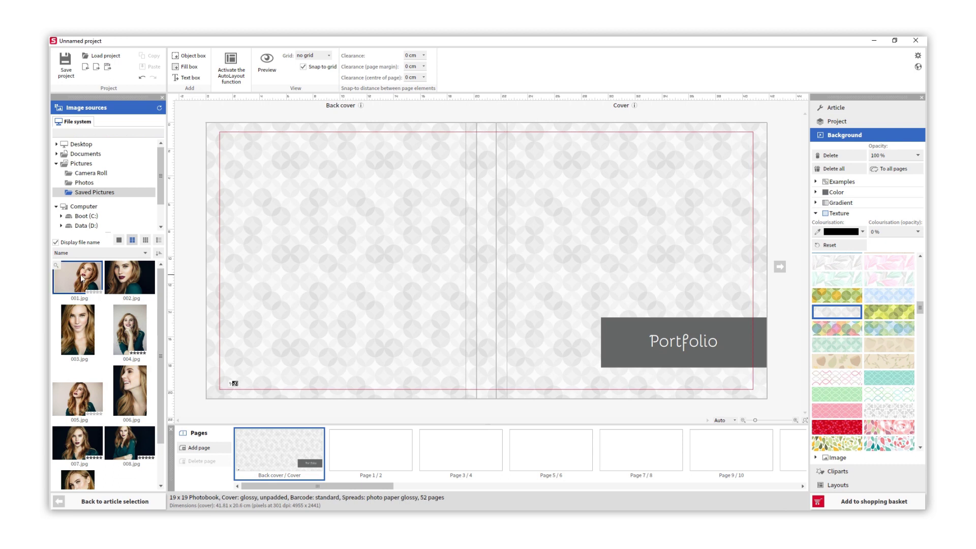
- Use 001.jpg as the full-spread background image of the cover
{"action": "left_click_drag", "start_coordinate": [83, 278], "coordinate": [207, 270]}
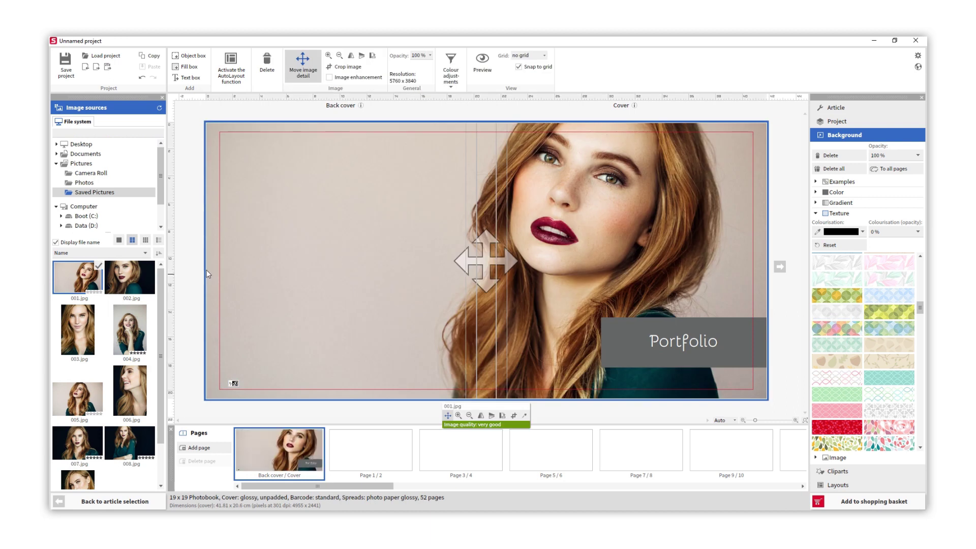
{"action": "key", "text": "ctrl+z"}
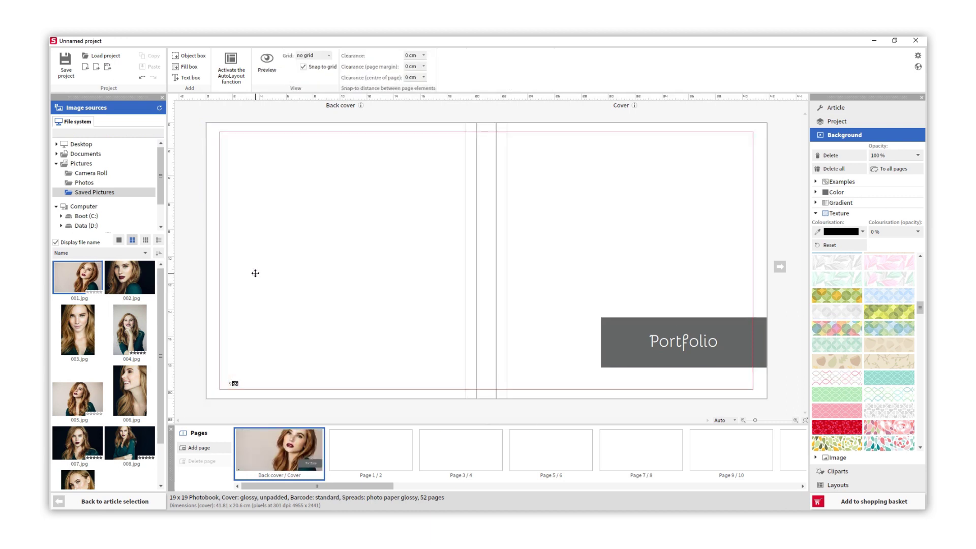
{"action": "left_click_drag", "start_coordinate": [79, 277], "coordinate": [358, 256]}
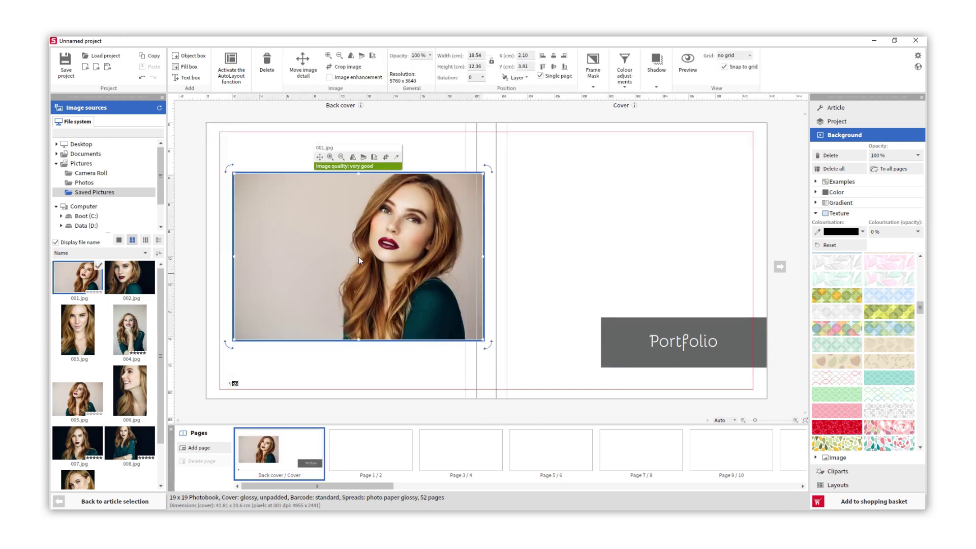
{"action": "right_click", "coordinate": [358, 257]}
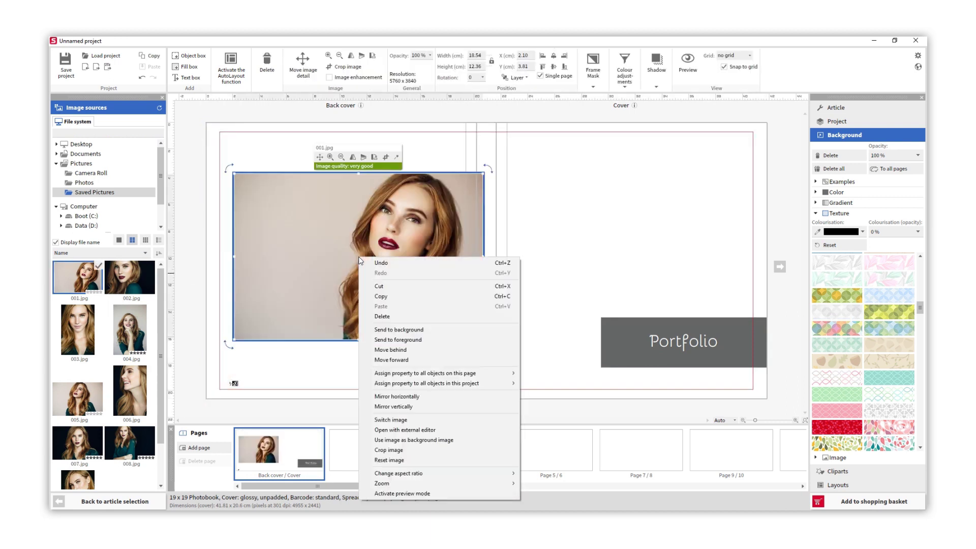
{"action": "left_click", "coordinate": [478, 442]}
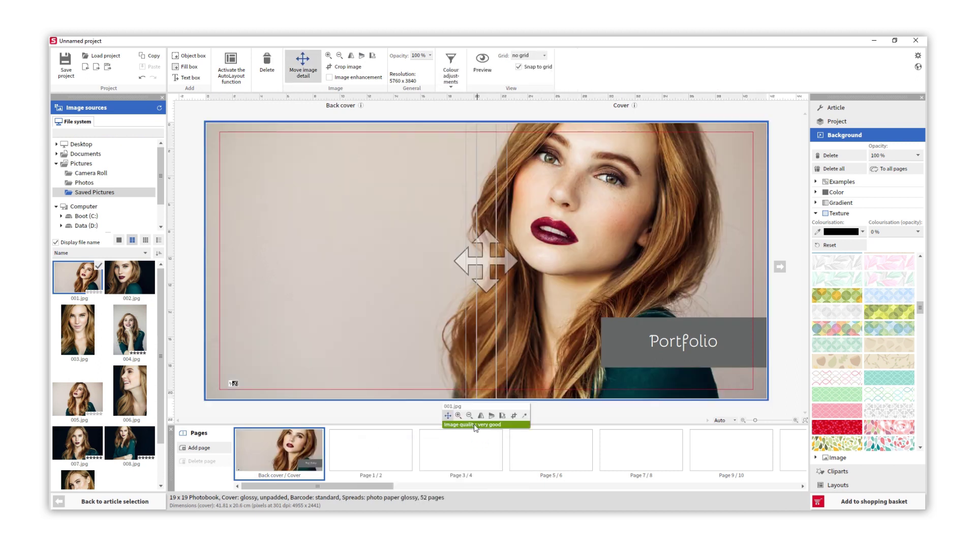
{"action": "left_click", "coordinate": [404, 415]}
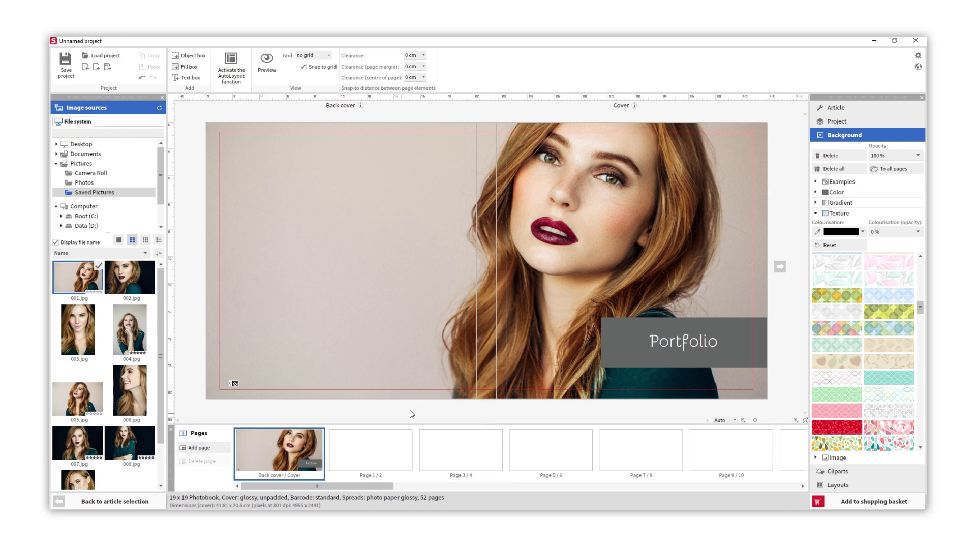
- Drag the hexagon ornament from the Ornaments clipart category onto the back cover
{"action": "left_click", "coordinate": [838, 472]}
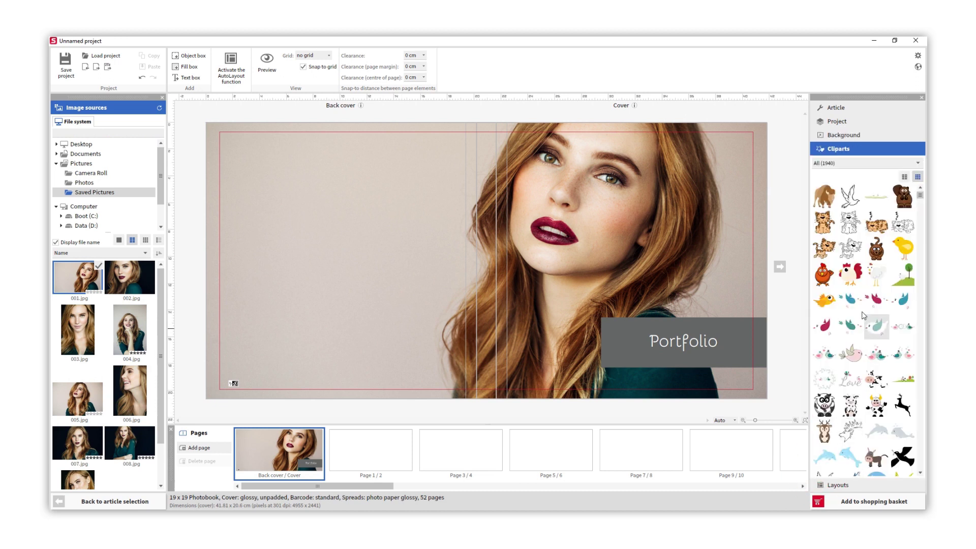
{"action": "left_click", "coordinate": [845, 162]}
{"action": "left_click_drag", "start_coordinate": [920, 185], "coordinate": [919, 254]}
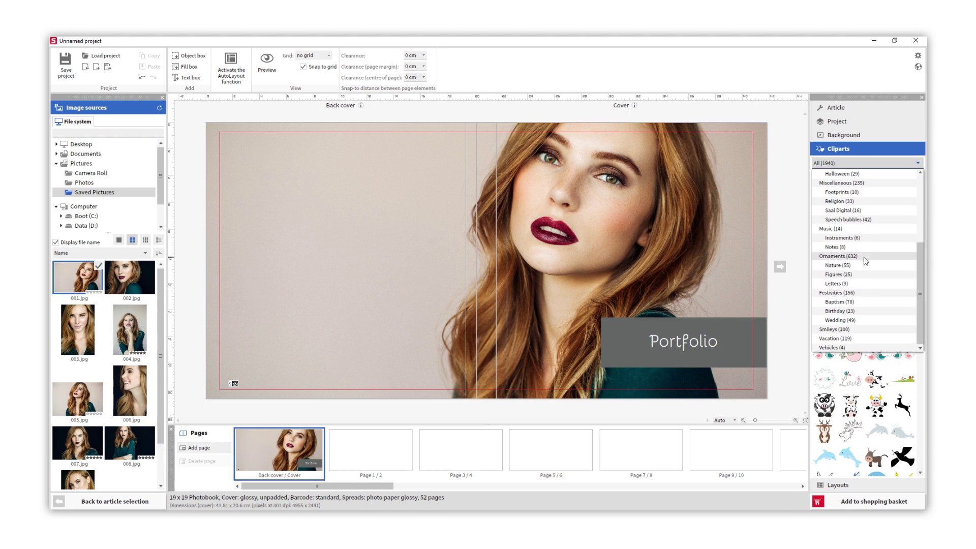
{"action": "left_click", "coordinate": [844, 256]}
{"action": "left_click_drag", "start_coordinate": [922, 204], "coordinate": [923, 404]}
{"action": "left_click_drag", "start_coordinate": [849, 326], "coordinate": [437, 249]}
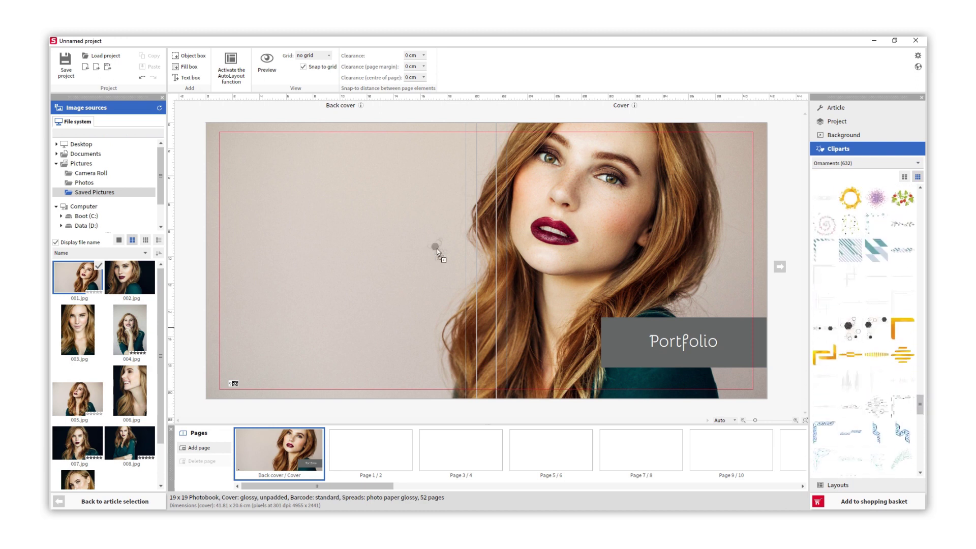
{"action": "left_click_drag", "start_coordinate": [336, 244], "coordinate": [337, 244]}
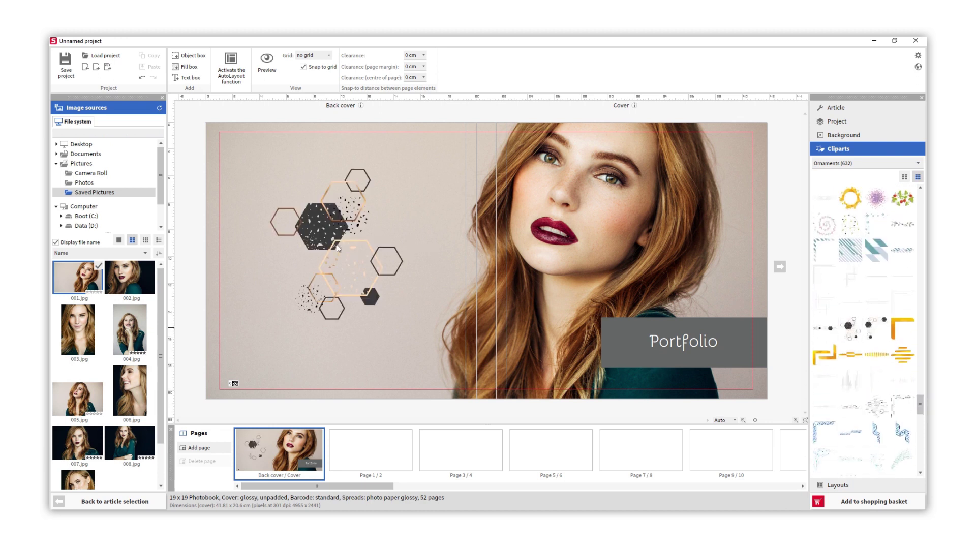
- On the Page 1/2 spread, place 007.jpg in the inside front cover's top-left corner
{"action": "left_click", "coordinate": [370, 447]}
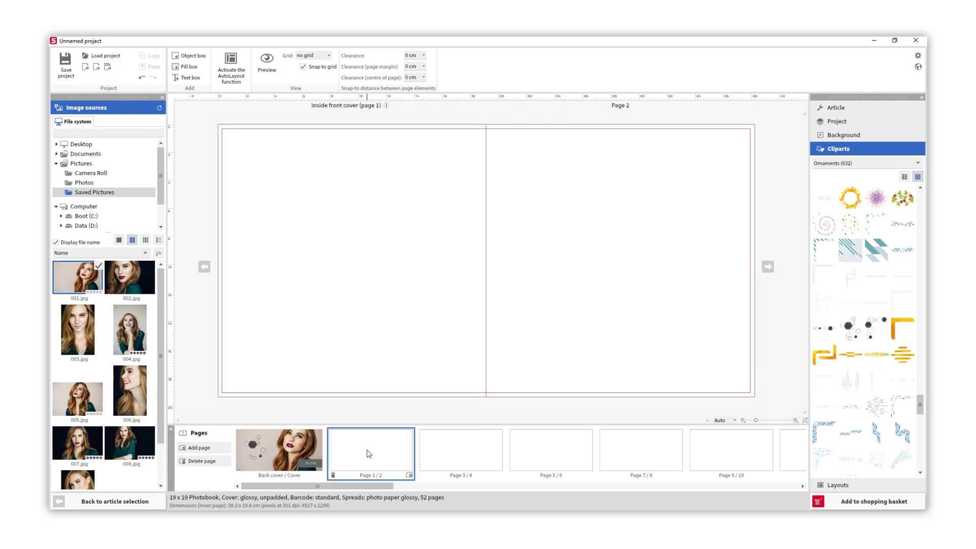
{"action": "left_click_drag", "start_coordinate": [77, 442], "coordinate": [350, 212]}
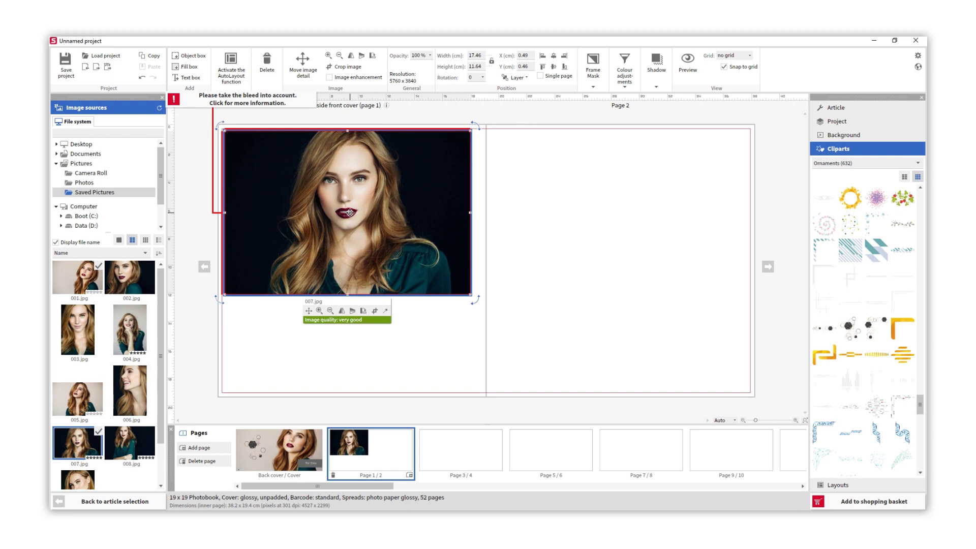
{"action": "left_click_drag", "start_coordinate": [349, 212], "coordinate": [356, 217]}
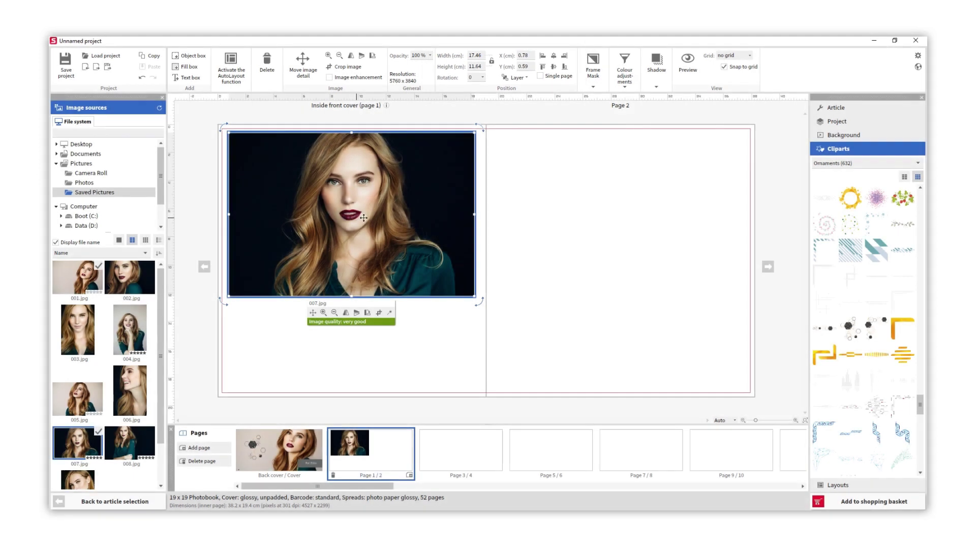
- Centre 007.jpg on the spread, then horizontally on the left page with Single page checked
{"action": "left_click", "coordinate": [554, 56]}
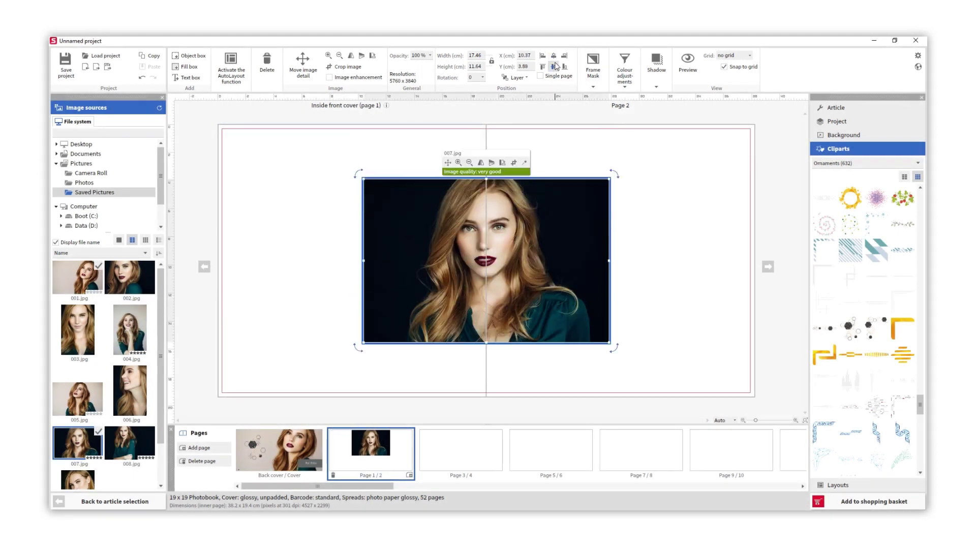
{"action": "left_click", "coordinate": [556, 66]}
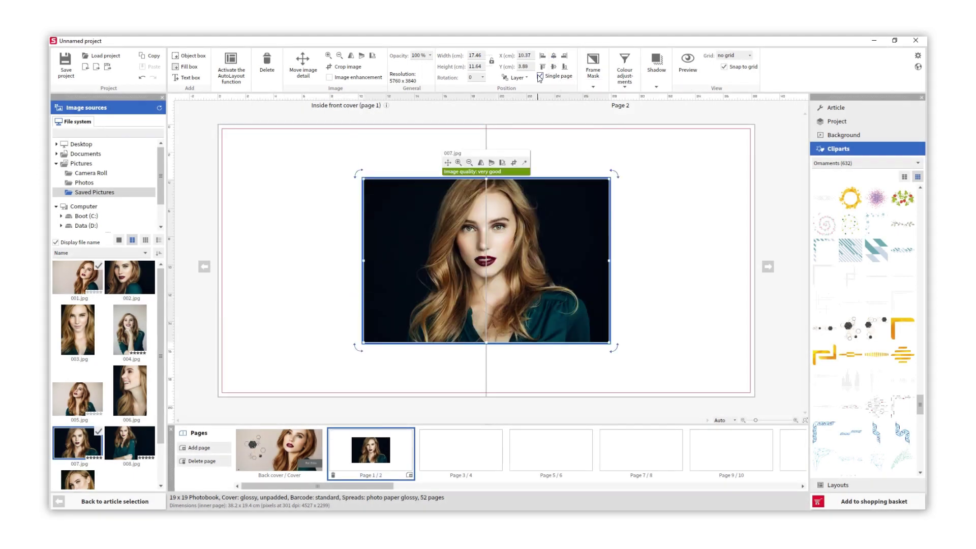
{"action": "left_click", "coordinate": [539, 76]}
{"action": "left_click", "coordinate": [554, 56]}
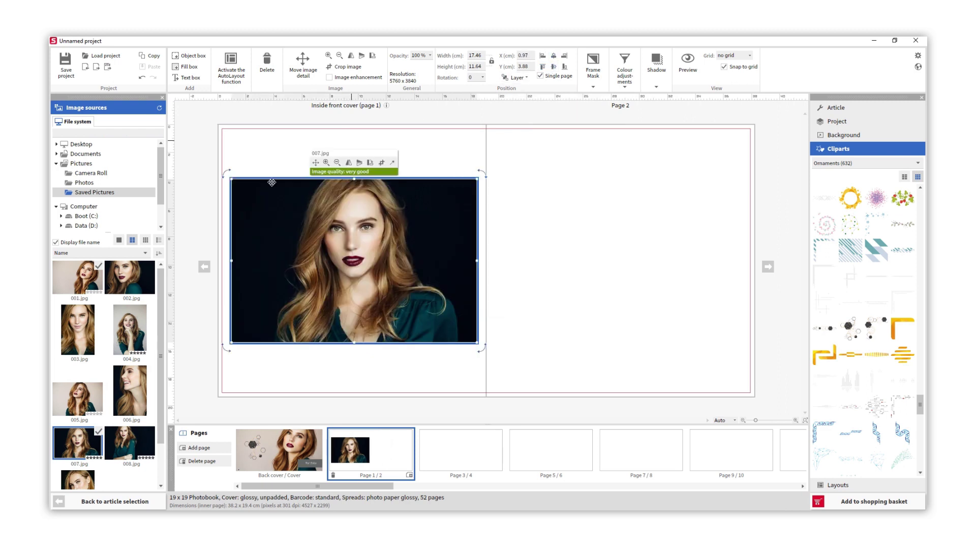
- Place 008.jpg on Page 2, then delete both photos
{"action": "left_click_drag", "start_coordinate": [130, 442], "coordinate": [630, 267]}
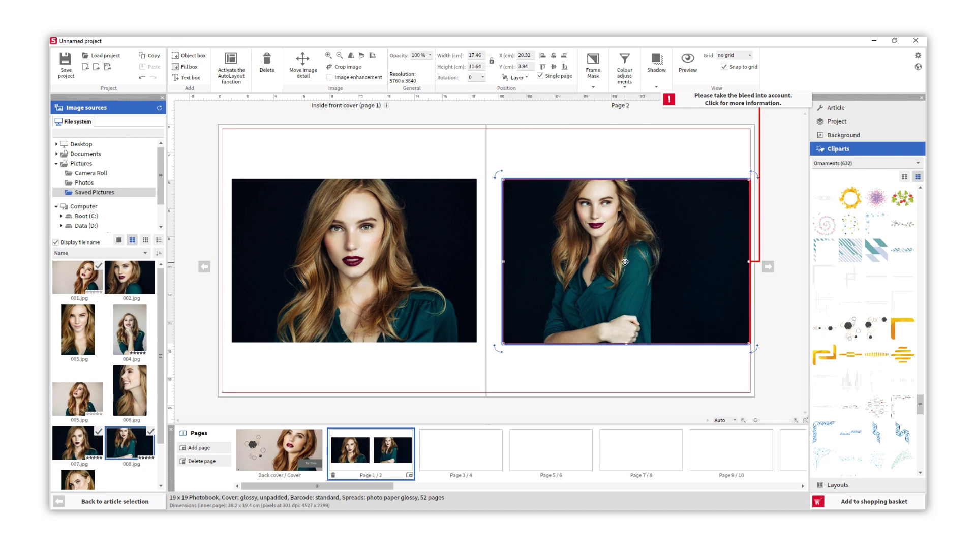
{"action": "left_click", "coordinate": [410, 266], "text": "ctrl"}
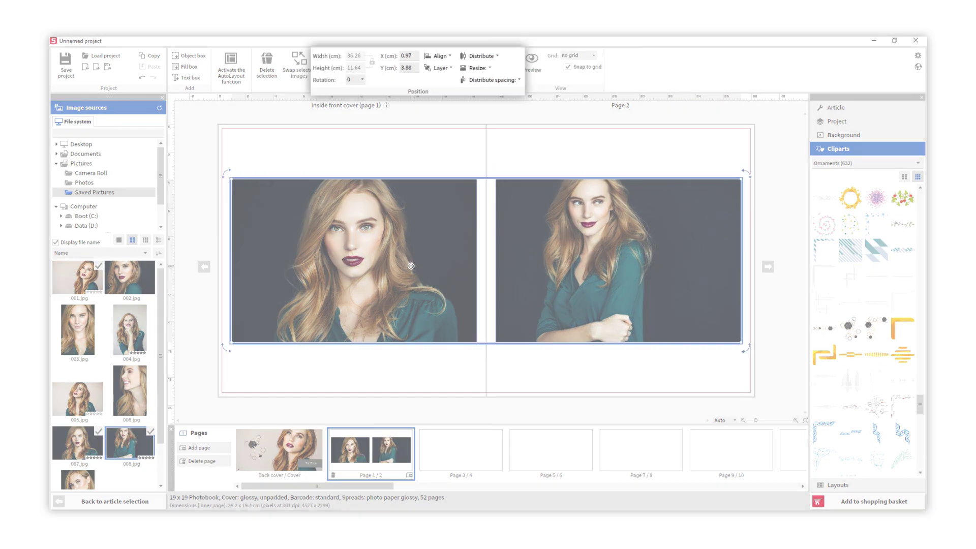
{"action": "key", "text": "Delete"}
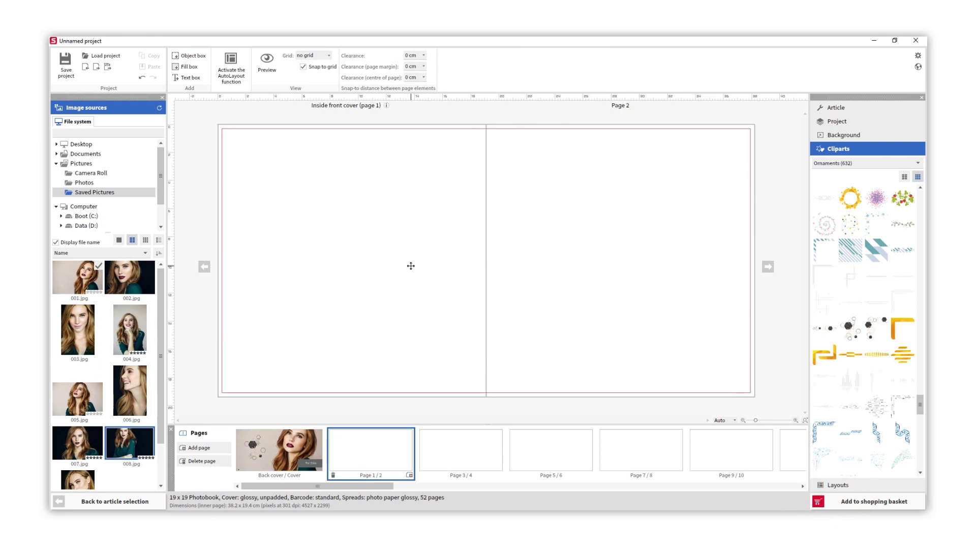
- Apply a two-image hexagon layout from The all-rounders > Splinted Gold design line to Page 1/2
{"action": "left_click", "coordinate": [846, 486]}
{"action": "left_click", "coordinate": [865, 195]}
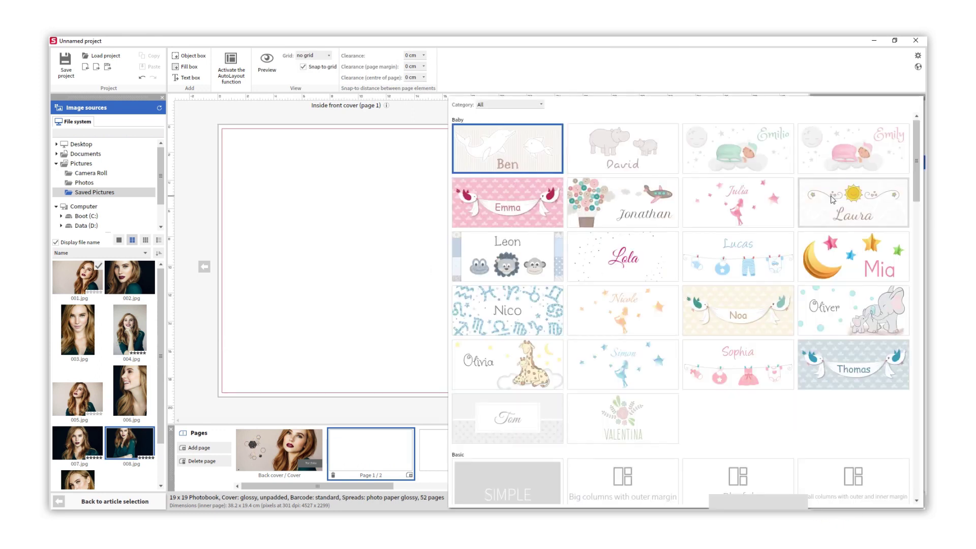
{"action": "left_click", "coordinate": [534, 104]}
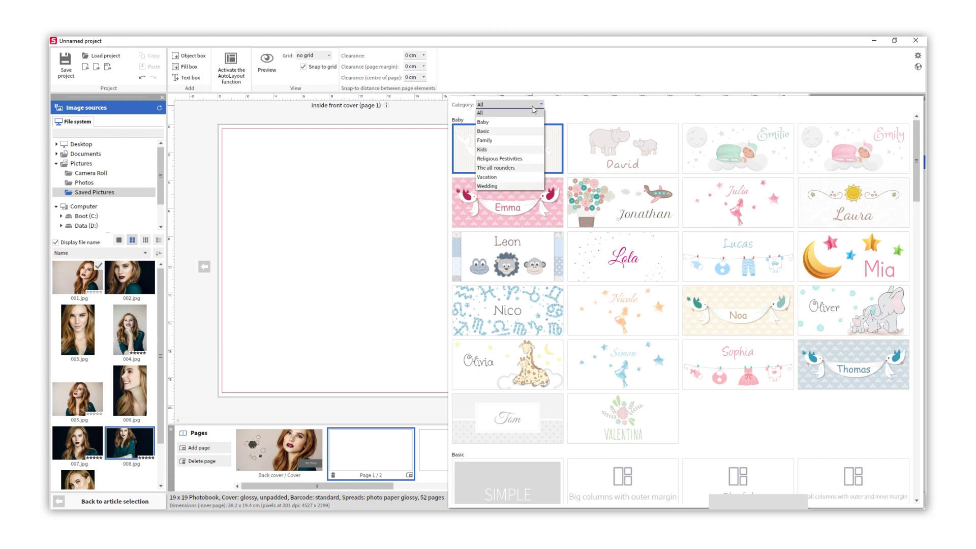
{"action": "left_click", "coordinate": [513, 170]}
{"action": "left_click", "coordinate": [541, 447]}
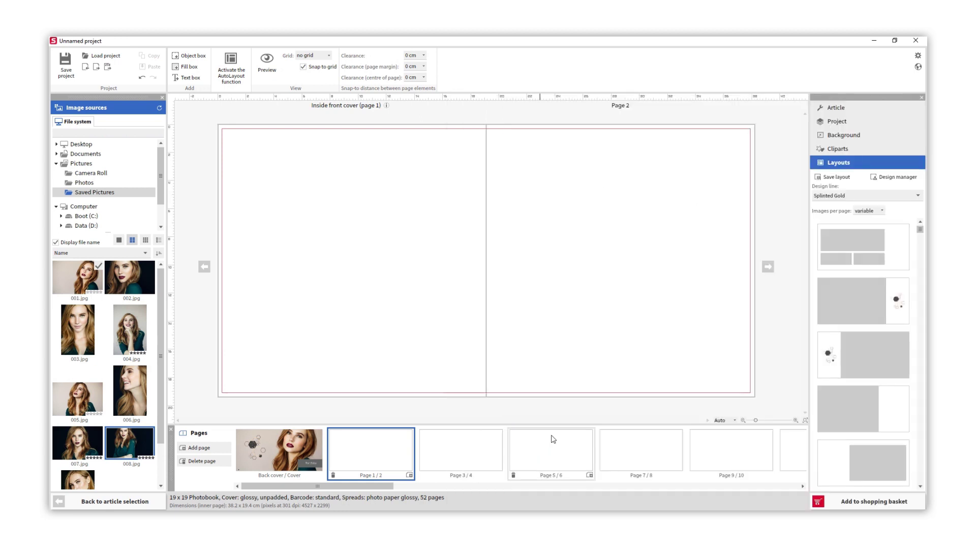
{"action": "left_click", "coordinate": [869, 210]}
{"action": "left_click", "coordinate": [864, 239]}
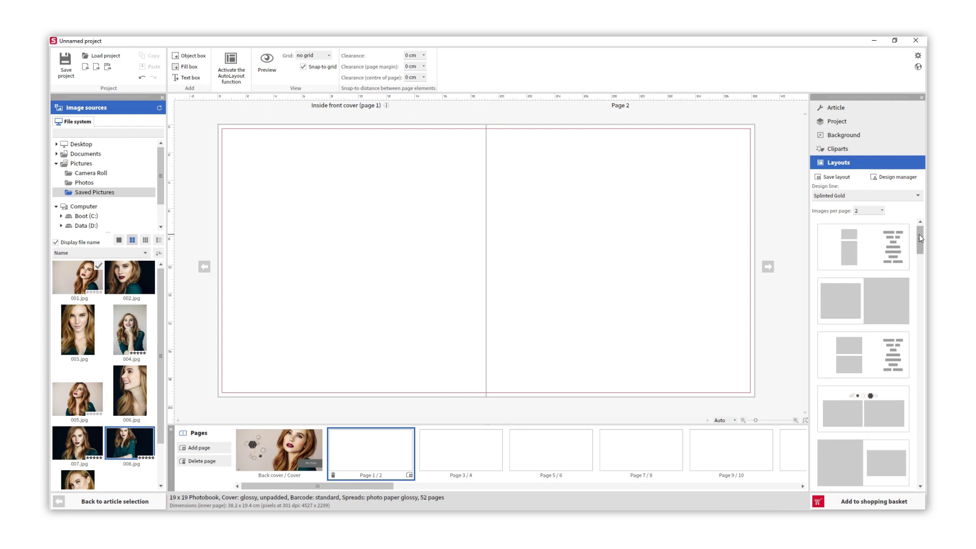
{"action": "left_click_drag", "start_coordinate": [920, 238], "coordinate": [914, 312]}
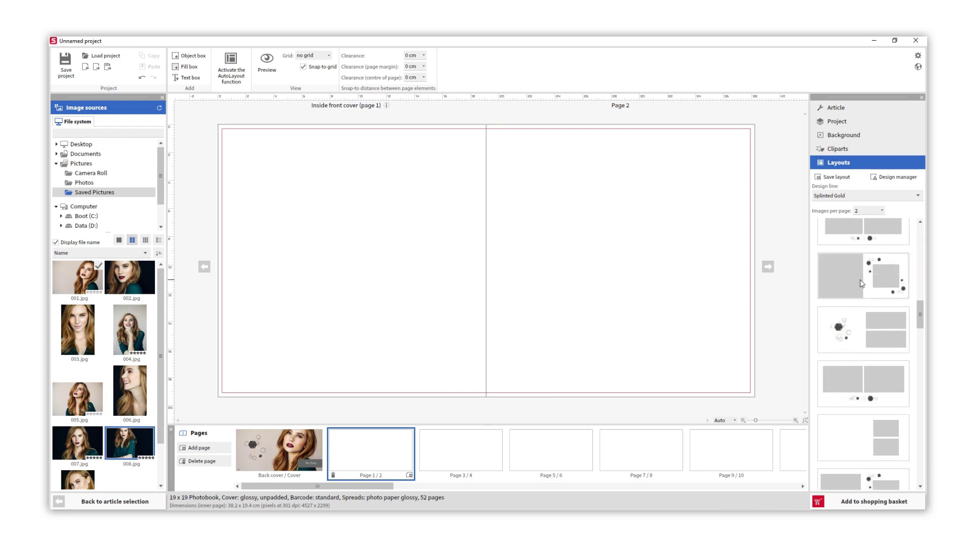
{"action": "left_click", "coordinate": [862, 283]}
- Fill the left layout box with 007.jpg and the right box with 008.jpg
{"action": "left_click_drag", "start_coordinate": [78, 442], "coordinate": [308, 321]}
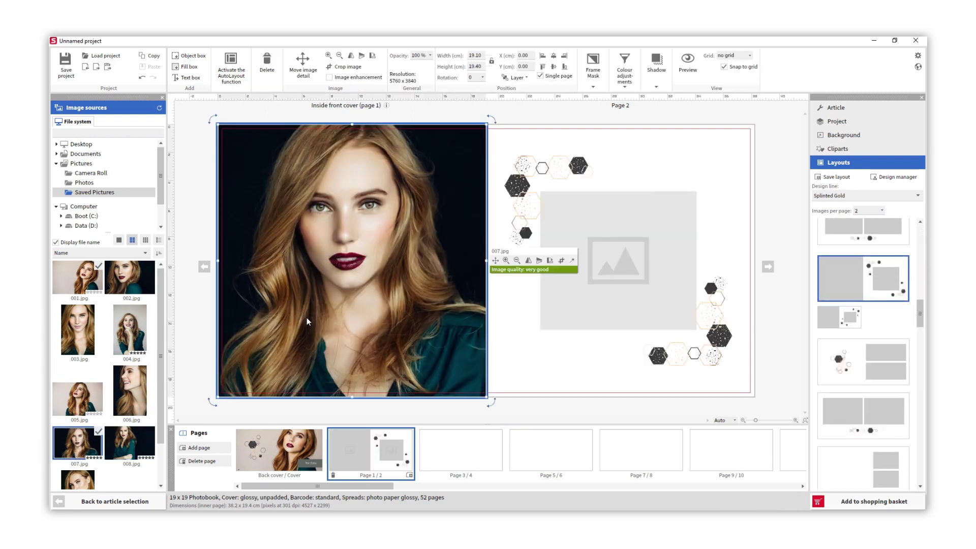
{"action": "left_click_drag", "start_coordinate": [130, 442], "coordinate": [554, 305]}
{"action": "left_click", "coordinate": [533, 377]}
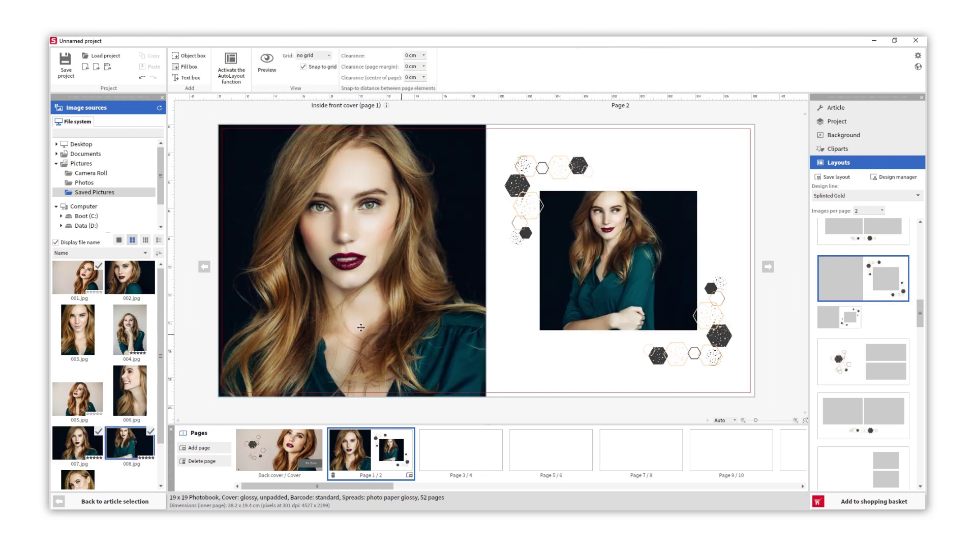
- Put 005.jpg in the inside front cover box, trying Switch image and Swap selected images
{"action": "left_click_drag", "start_coordinate": [78, 399], "coordinate": [356, 249]}
{"action": "left_click", "coordinate": [524, 350]}
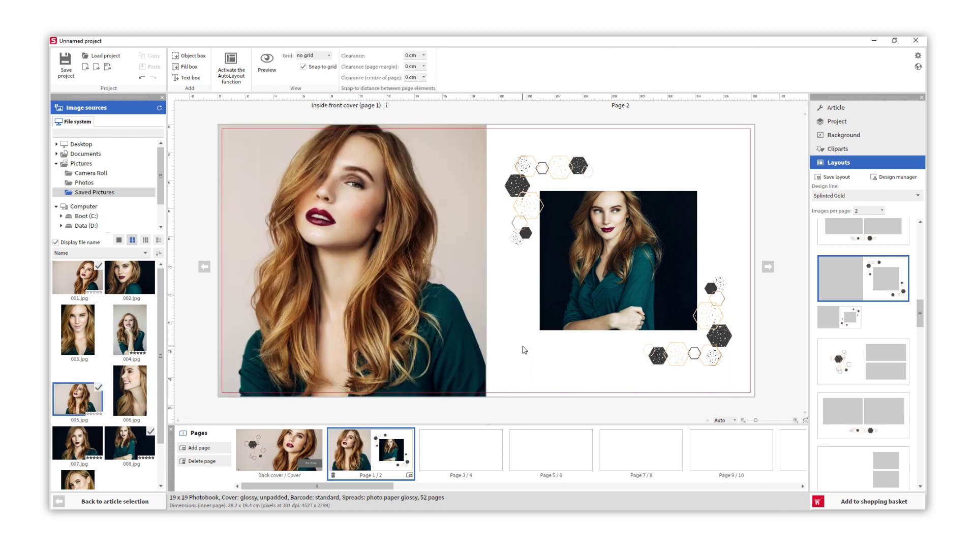
{"action": "right_click", "coordinate": [383, 236]}
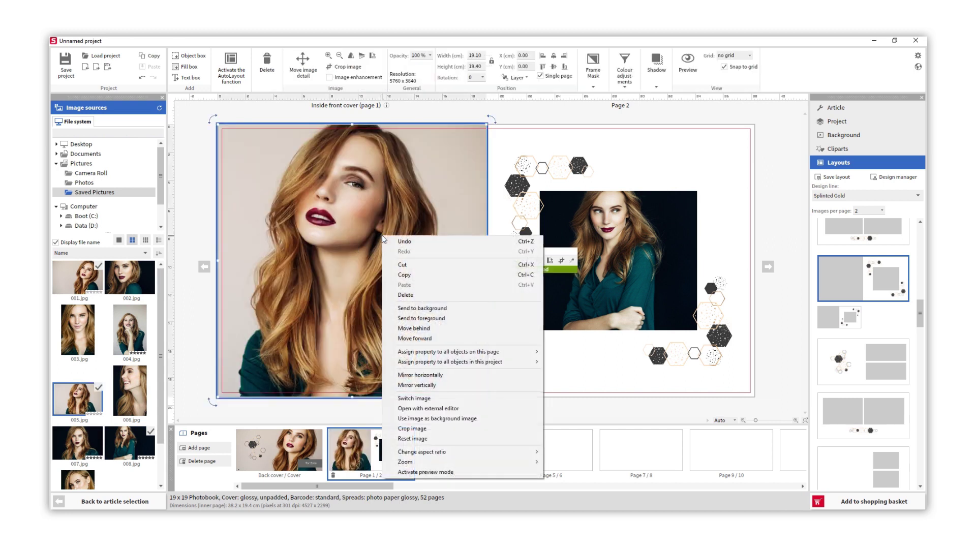
{"action": "left_click", "coordinate": [425, 398]}
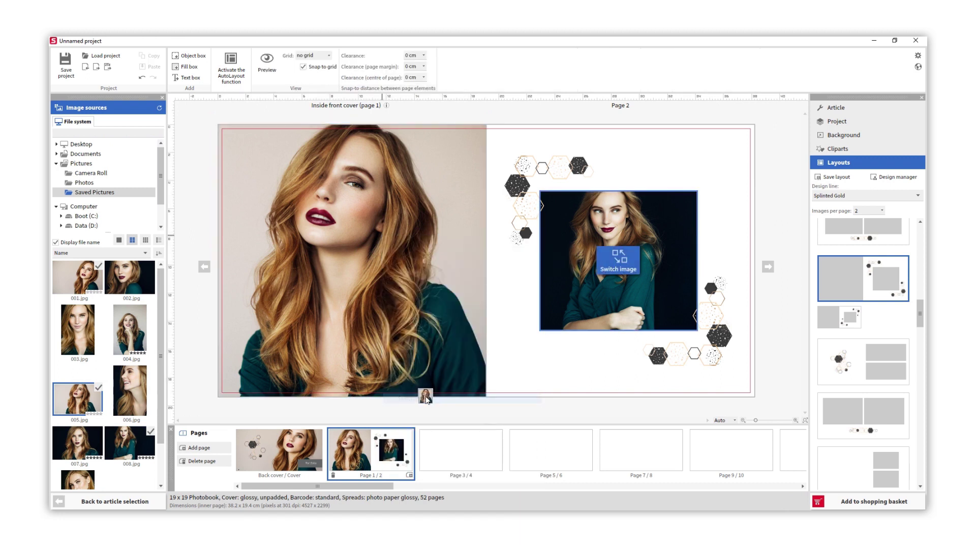
{"action": "left_click", "coordinate": [620, 261]}
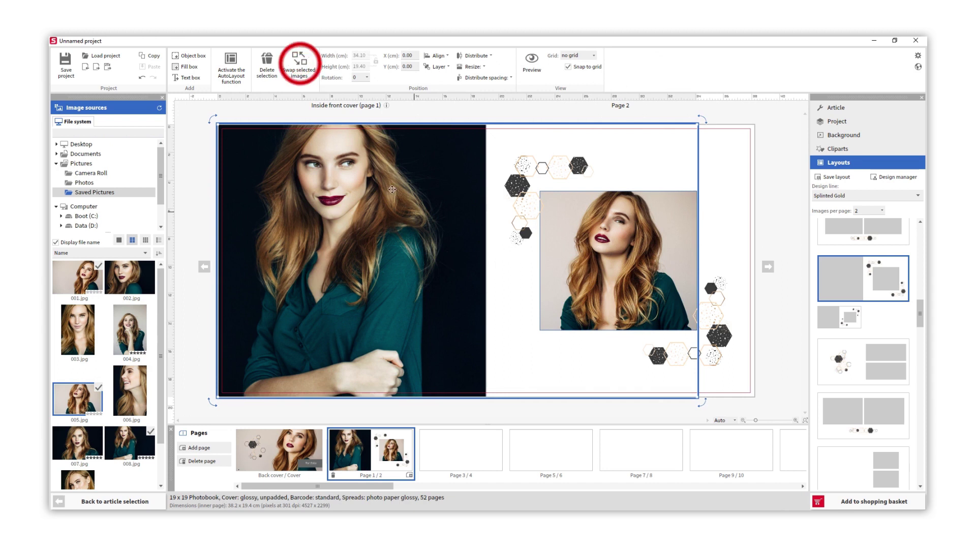
{"action": "left_click", "coordinate": [300, 64]}
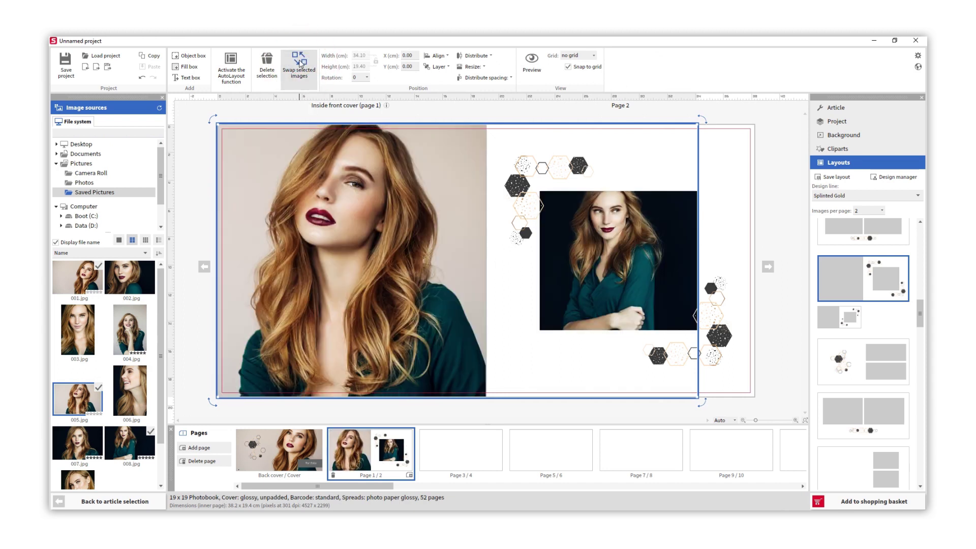
{"action": "left_click", "coordinate": [718, 168]}
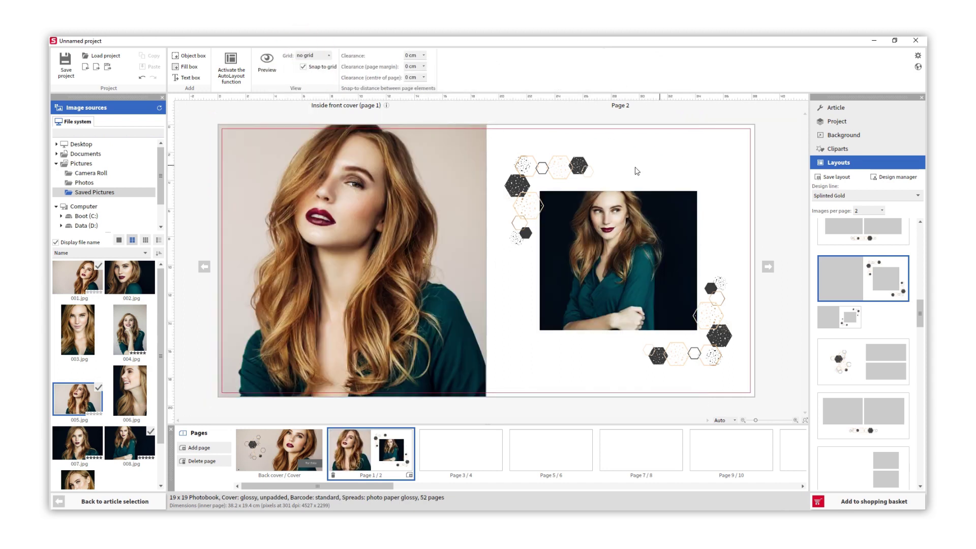
- Drop the dark portrait 002.jpg from Image sources onto page 3 of the 3/4 spread
{"action": "right_click", "coordinate": [448, 171]}
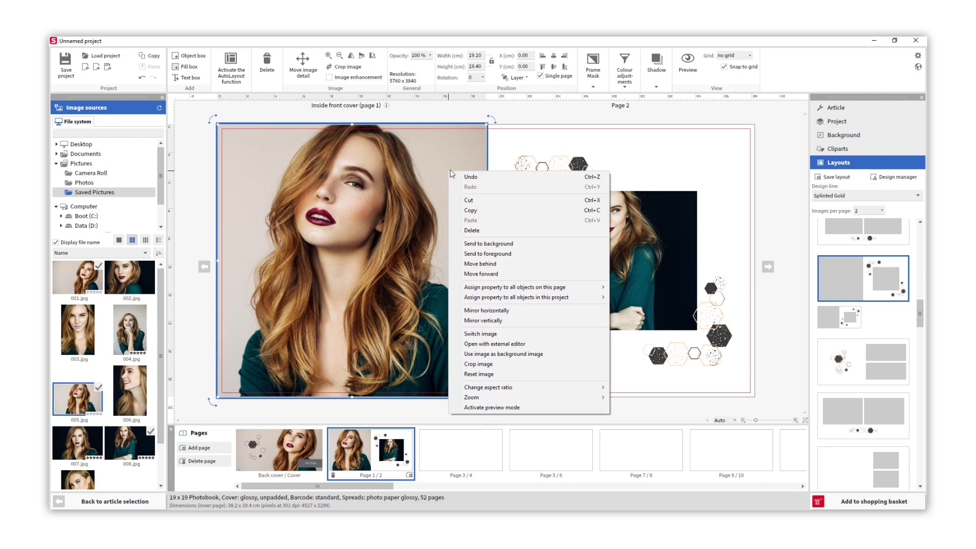
{"action": "left_click", "coordinate": [514, 140]}
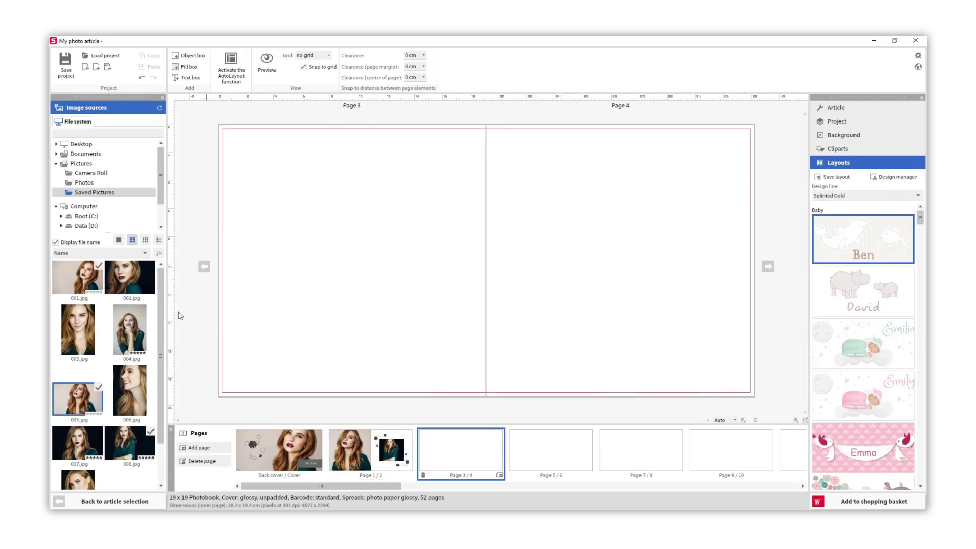
{"action": "left_click_drag", "start_coordinate": [129, 277], "coordinate": [342, 206]}
- Enlarge the 002.jpg photo from page 3's corner and crop its bottom edge to 19.40 cm height
{"action": "left_click_drag", "start_coordinate": [465, 289], "coordinate": [602, 408]}
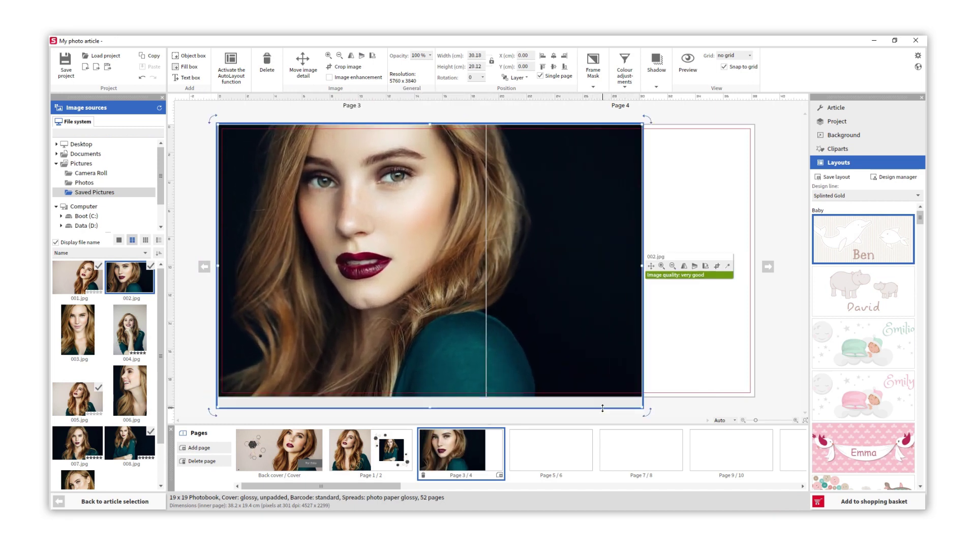
{"action": "left_click", "coordinate": [716, 266]}
{"action": "left_click_drag", "start_coordinate": [421, 407], "coordinate": [422, 397]}
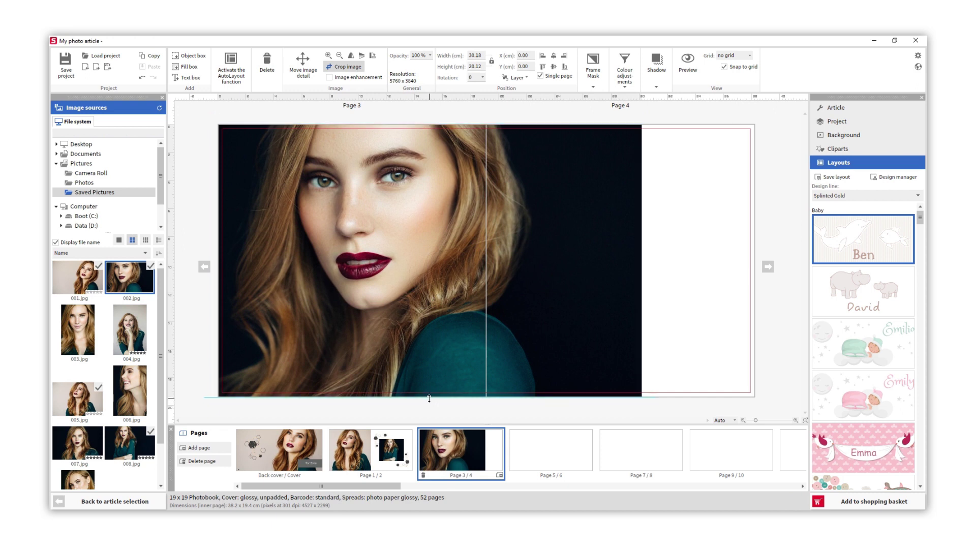
{"action": "mouse_move", "coordinate": [651, 404]}
{"action": "left_mouse_down"}
{"action": "mouse_move", "coordinate": [680, 376]}
{"action": "mouse_move", "coordinate": [667, 394]}
{"action": "left_mouse_up"}
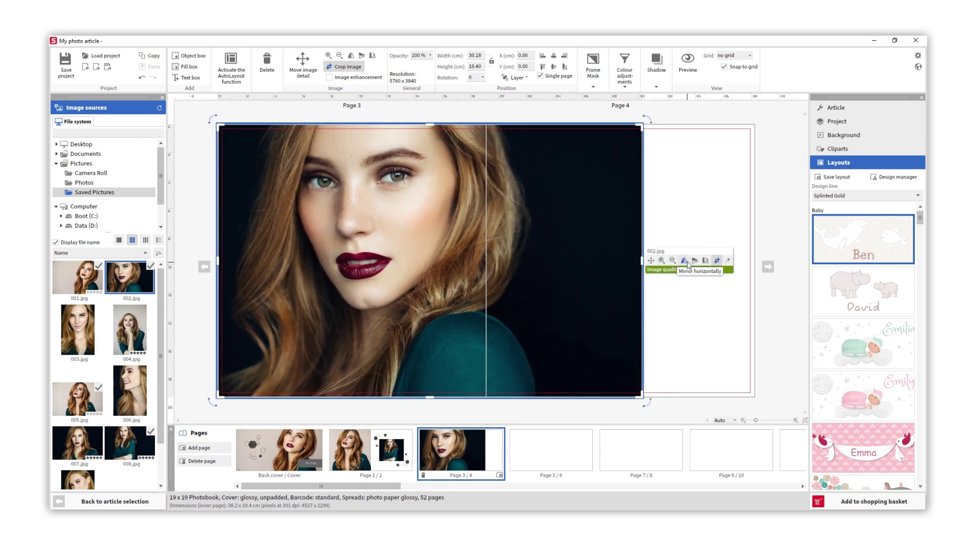
- Zoom the portrait out four steps within its crop and shift the visible detail slightly
{"action": "left_click", "coordinate": [672, 260]}
{"action": "left_click", "coordinate": [672, 260]}
{"action": "left_click", "coordinate": [672, 261]}
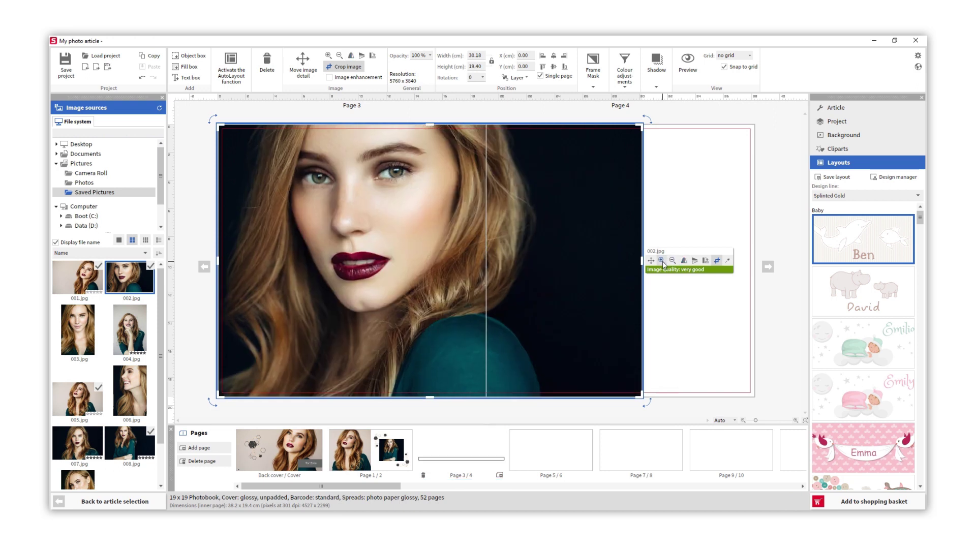
{"action": "left_click", "coordinate": [672, 260]}
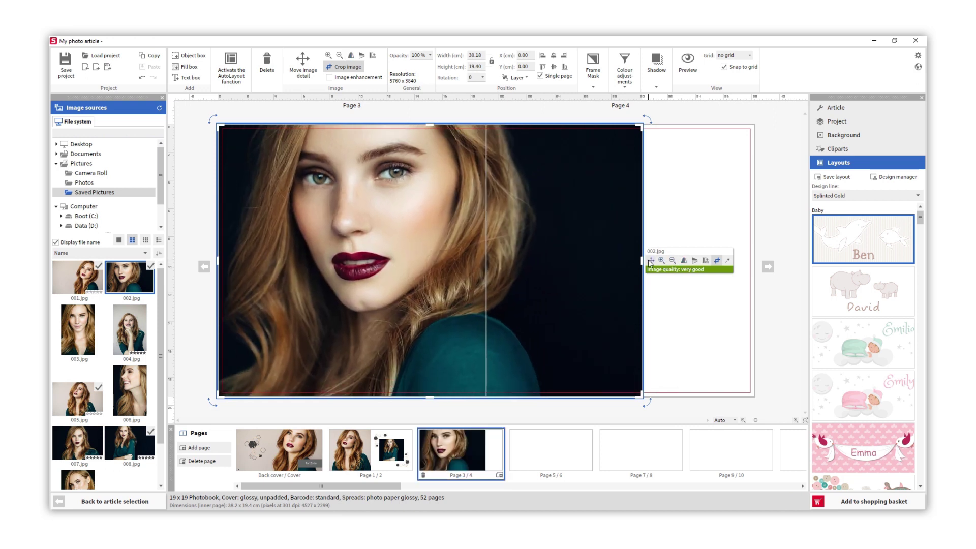
{"action": "left_click", "coordinate": [651, 260]}
{"action": "left_click_drag", "start_coordinate": [513, 280], "coordinate": [506, 286]}
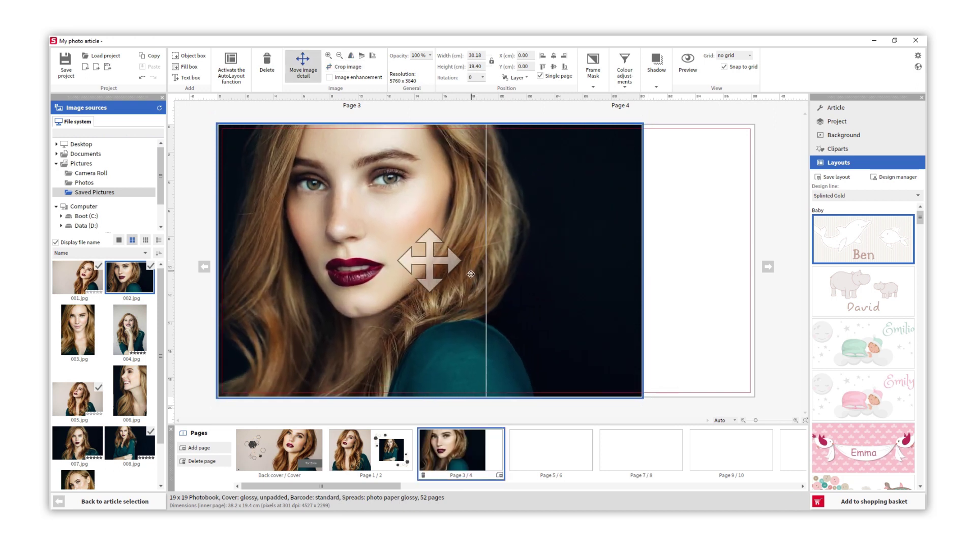
{"action": "left_click", "coordinate": [681, 319]}
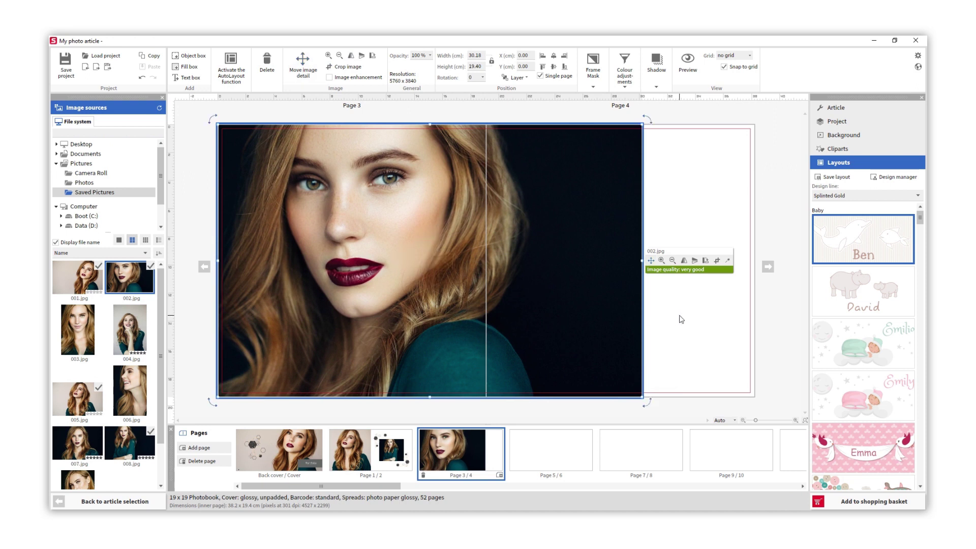
- Toggle image enhancement on and off for the portrait
{"action": "left_click", "coordinate": [724, 262]}
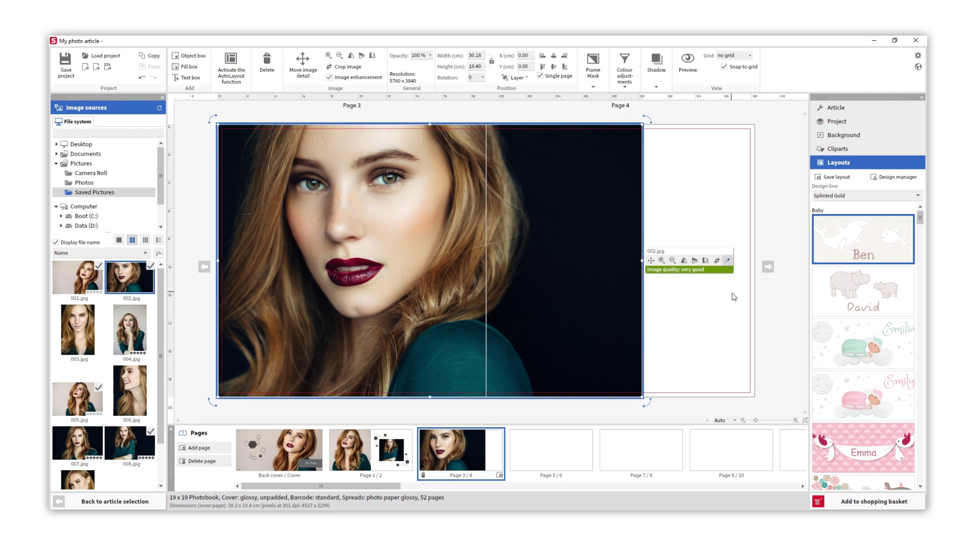
{"action": "left_click", "coordinate": [727, 261]}
{"action": "left_click", "coordinate": [329, 78]}
{"action": "left_click", "coordinate": [330, 78]}
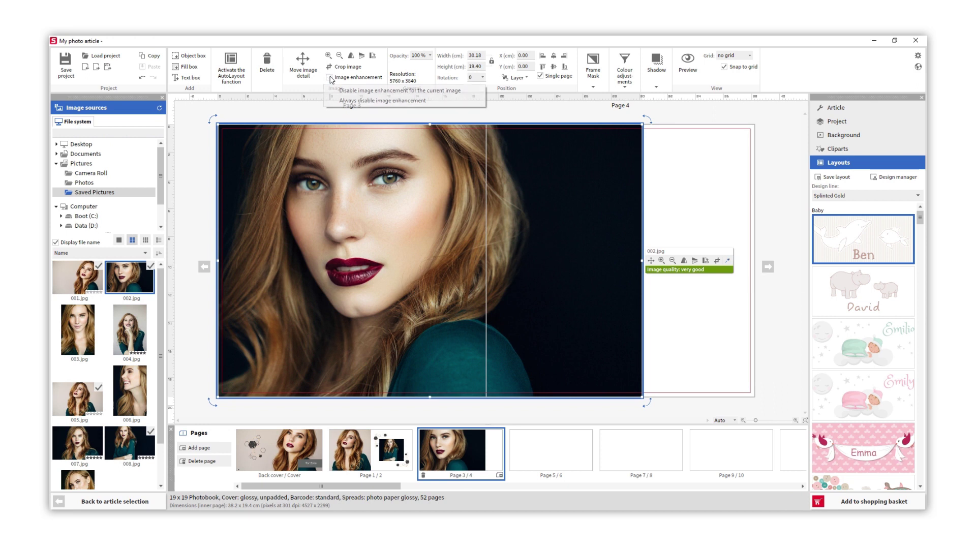
- Reselect the portrait, try fading it to 22% opacity, and look at its shadow settings
{"action": "left_click", "coordinate": [720, 236]}
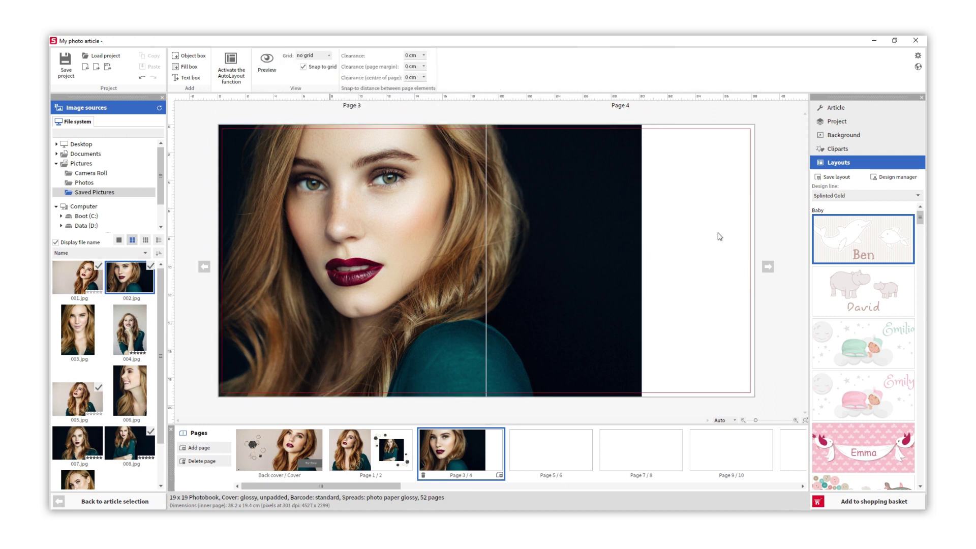
{"action": "left_click", "coordinate": [575, 238]}
{"action": "left_click", "coordinate": [430, 55]}
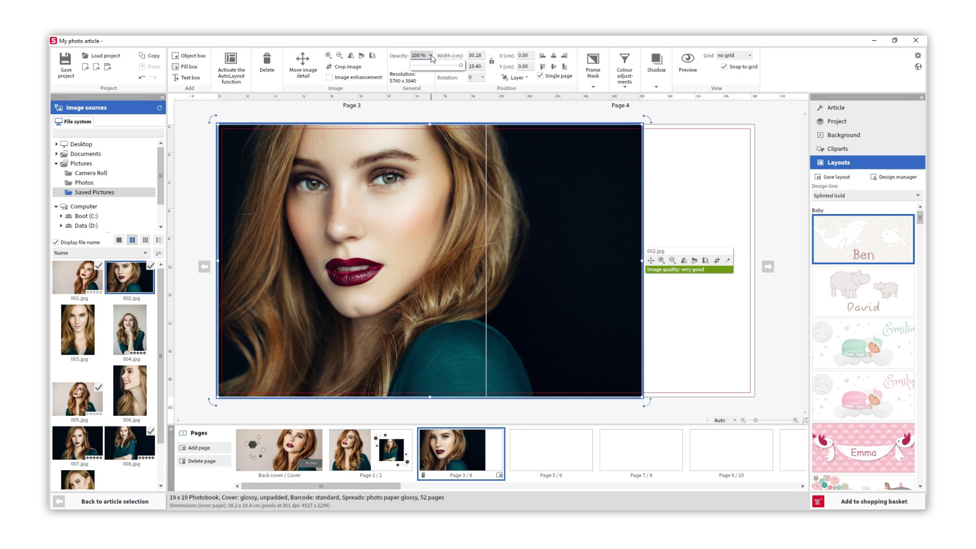
{"action": "mouse_move", "coordinate": [460, 66]}
{"action": "left_mouse_down"}
{"action": "mouse_move", "coordinate": [425, 65]}
{"action": "mouse_move", "coordinate": [465, 71]}
{"action": "left_mouse_up"}
{"action": "left_click", "coordinate": [658, 76]}
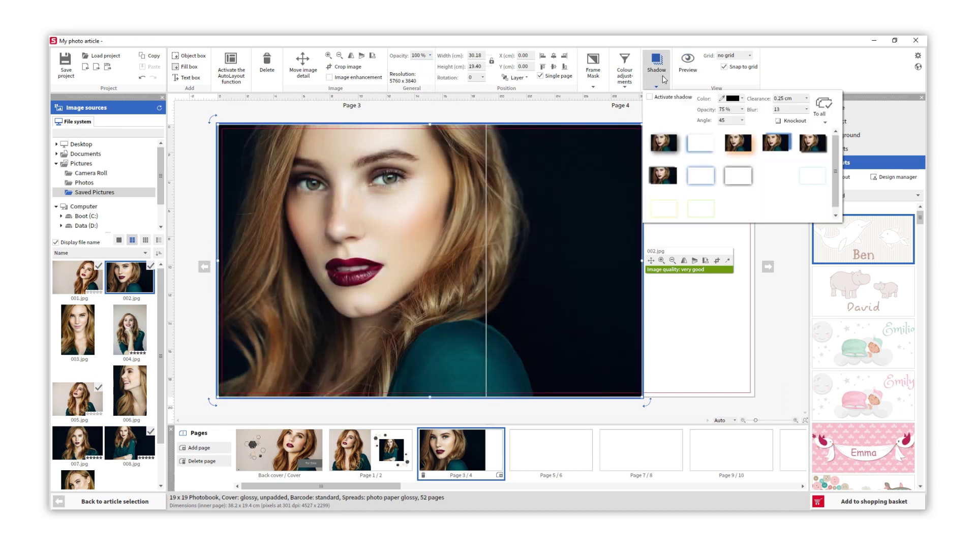
- Apply the black-and-white colour filter to the 002.jpg portrait
{"action": "left_click", "coordinate": [627, 75]}
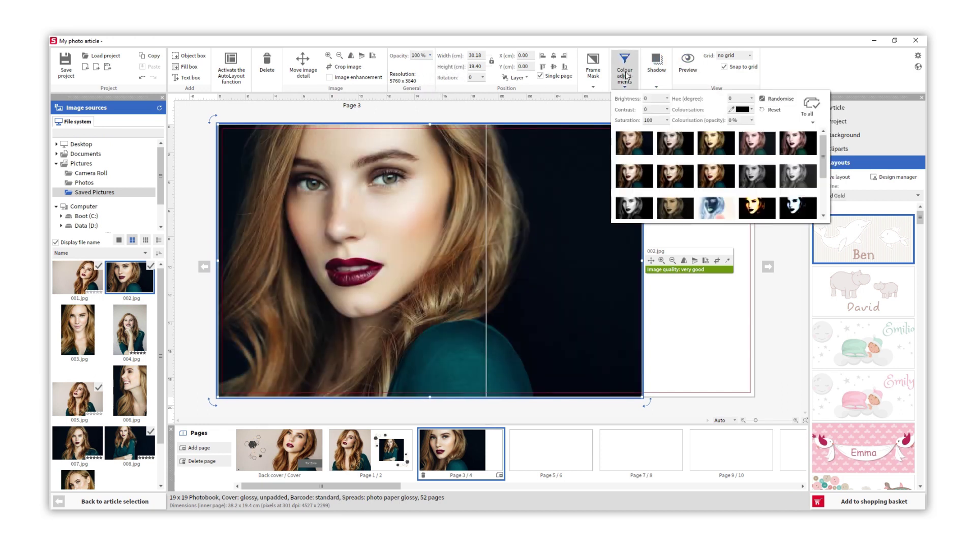
{"action": "left_click", "coordinate": [633, 205]}
{"action": "left_click", "coordinate": [595, 70]}
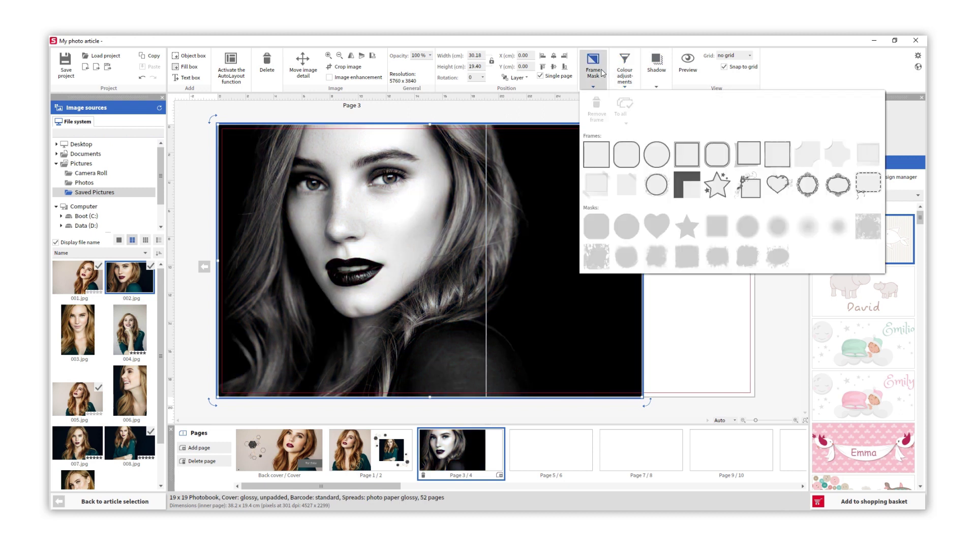
{"action": "left_click", "coordinate": [602, 73]}
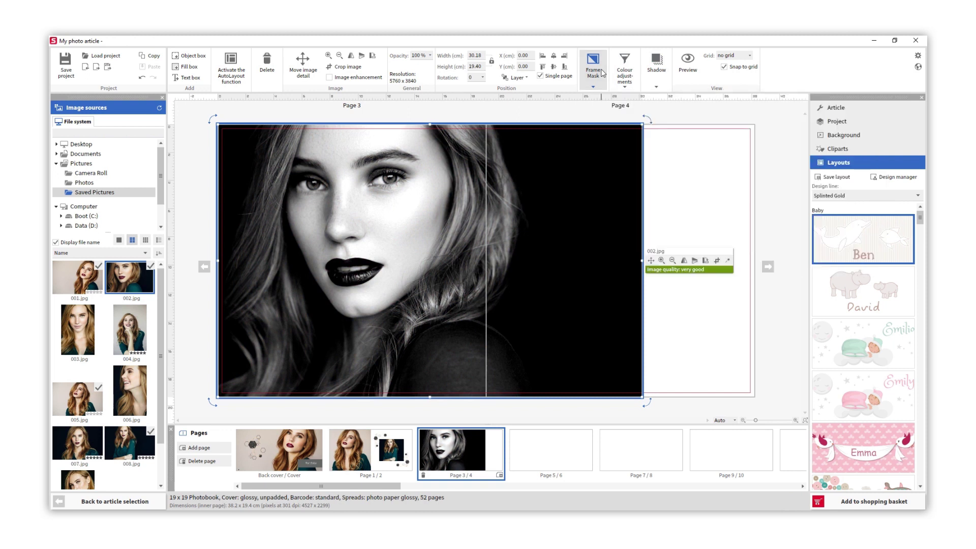
- Preview the book, stepping back through spread 1/2 to the Portfolio cover
{"action": "left_click", "coordinate": [688, 69]}
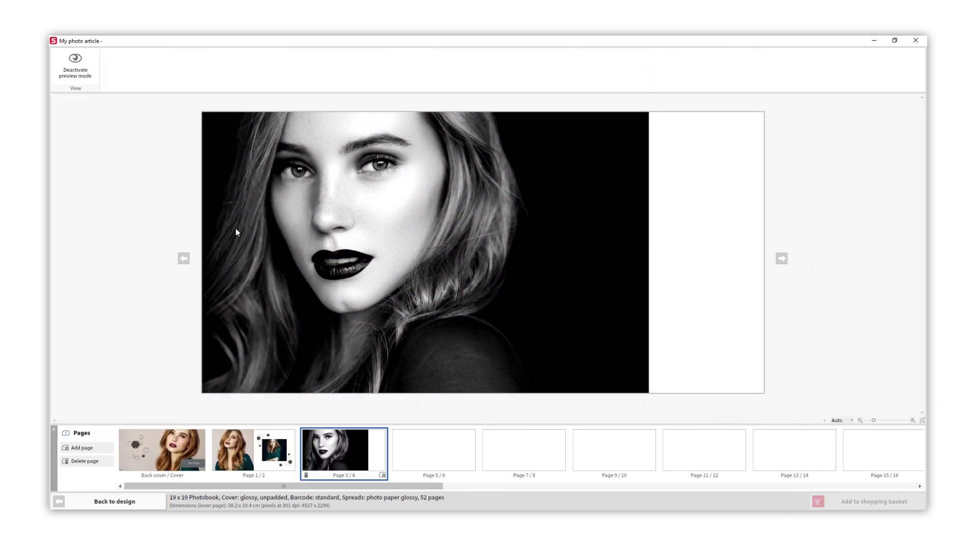
{"action": "left_click", "coordinate": [184, 259]}
{"action": "left_click", "coordinate": [195, 266]}
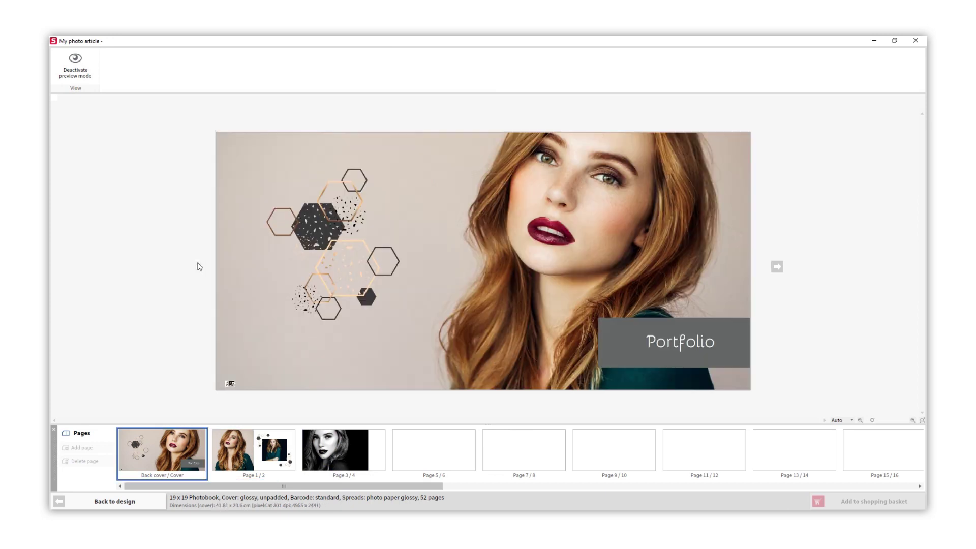
- Leave preview and save the project as 'My photo article'
{"action": "left_click", "coordinate": [73, 67]}
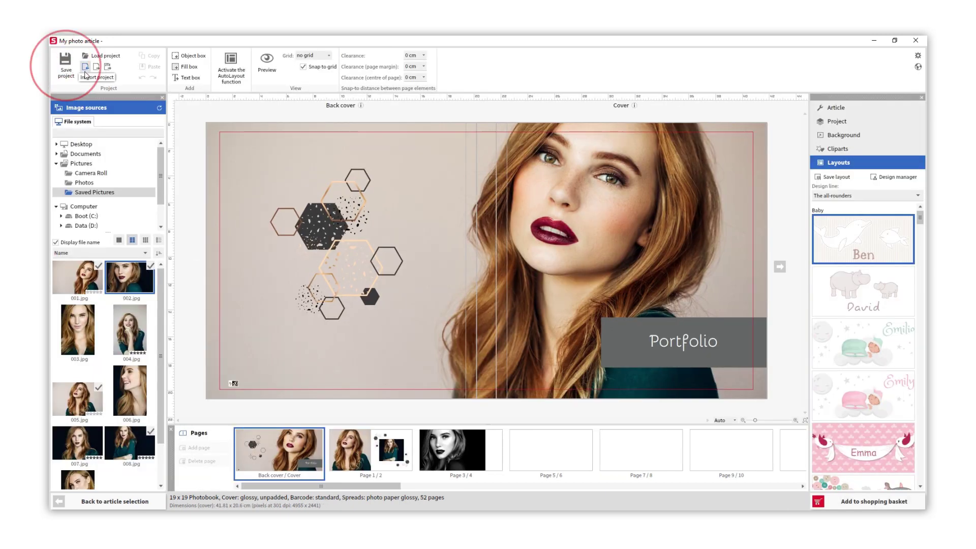
{"action": "left_click", "coordinate": [65, 70]}
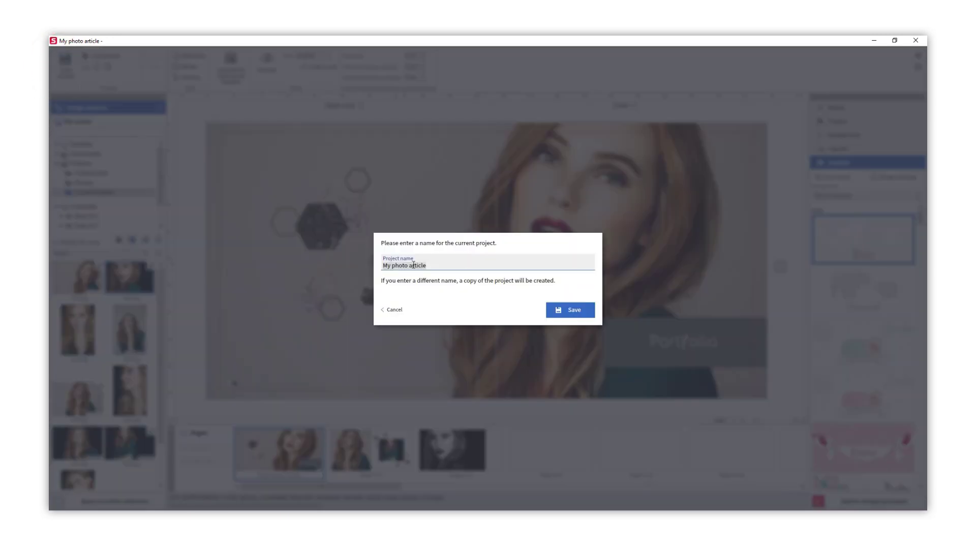
{"action": "left_click", "coordinate": [565, 305]}
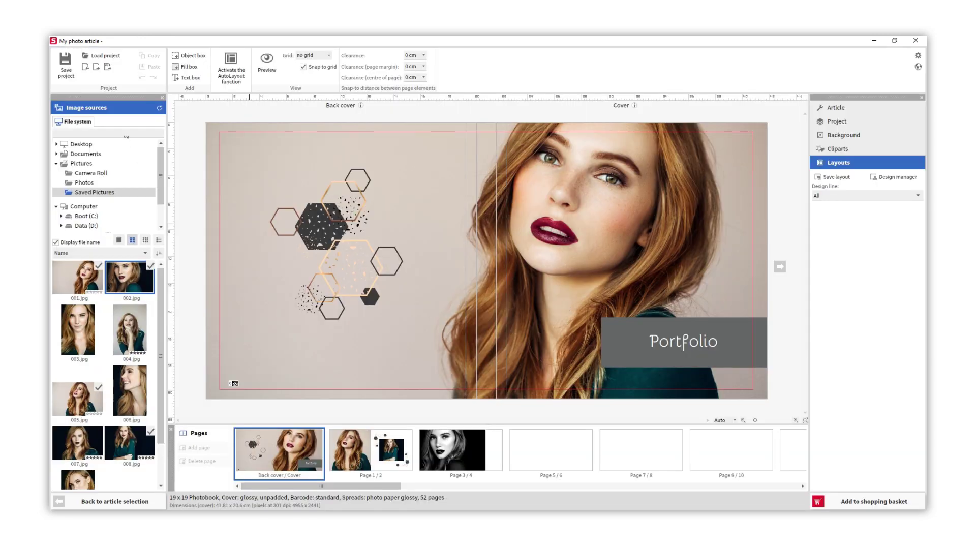